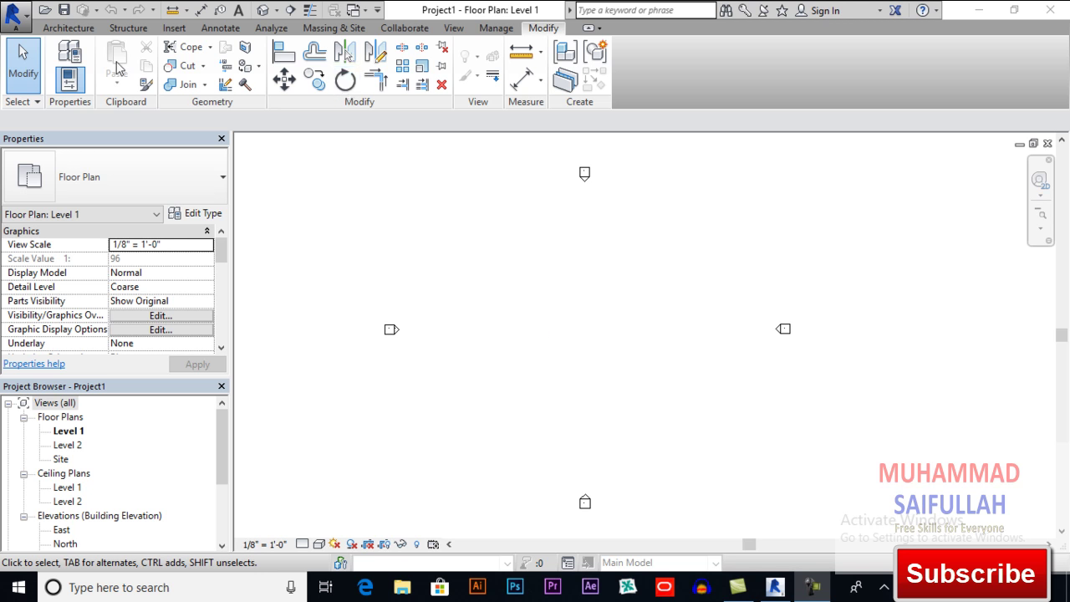
Draw one 28'-0" horizontal Generic - 8" wall near the centre of the Level 1 plan
left_click(68, 27)
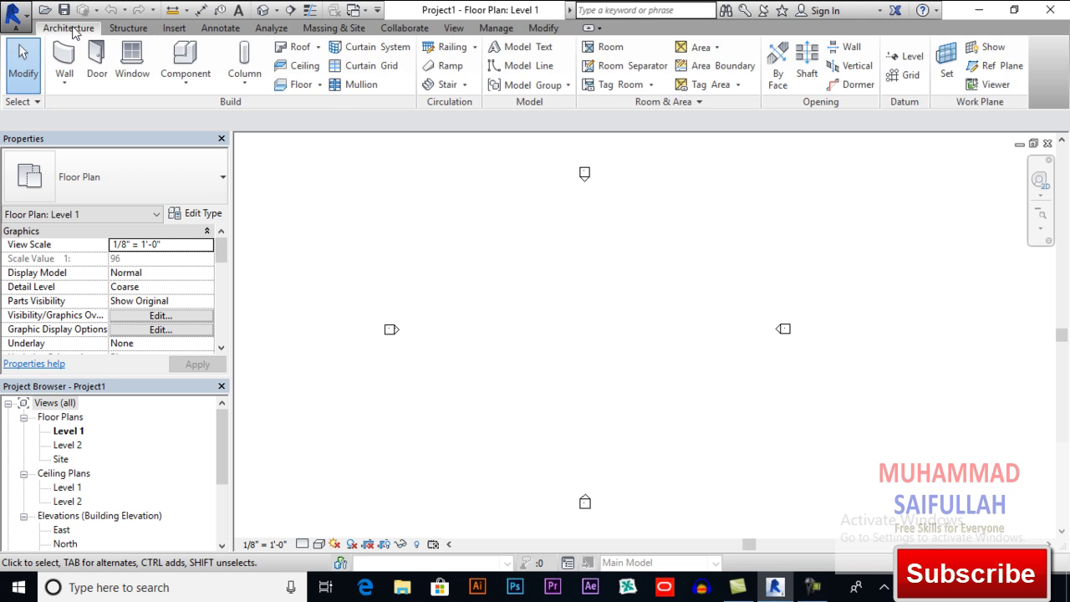
left_click(64, 83)
left_click(579, 345)
key("w")
key("a")
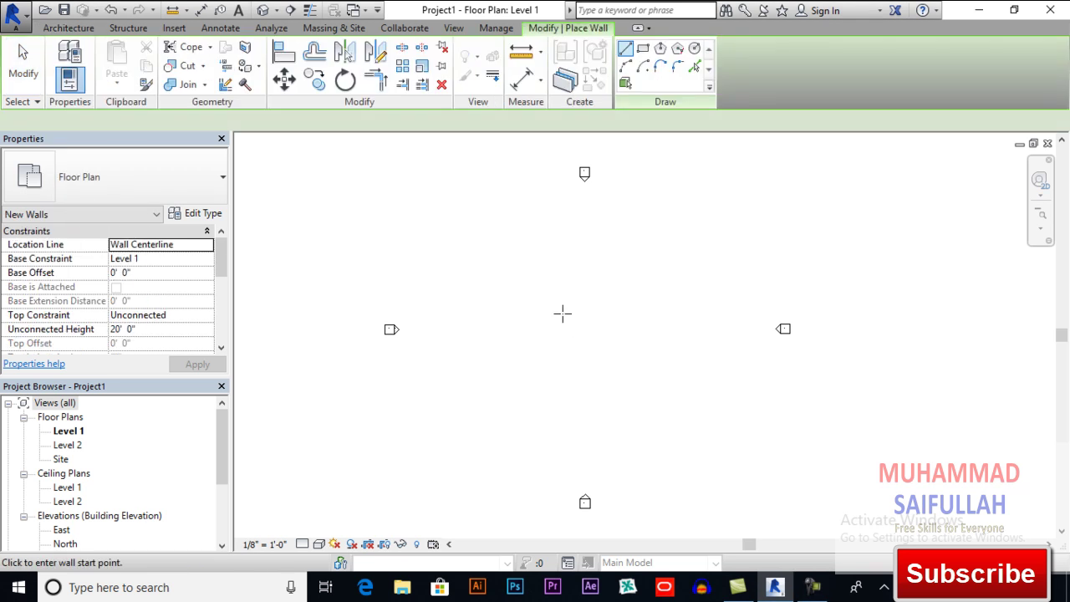
left_click(521, 322)
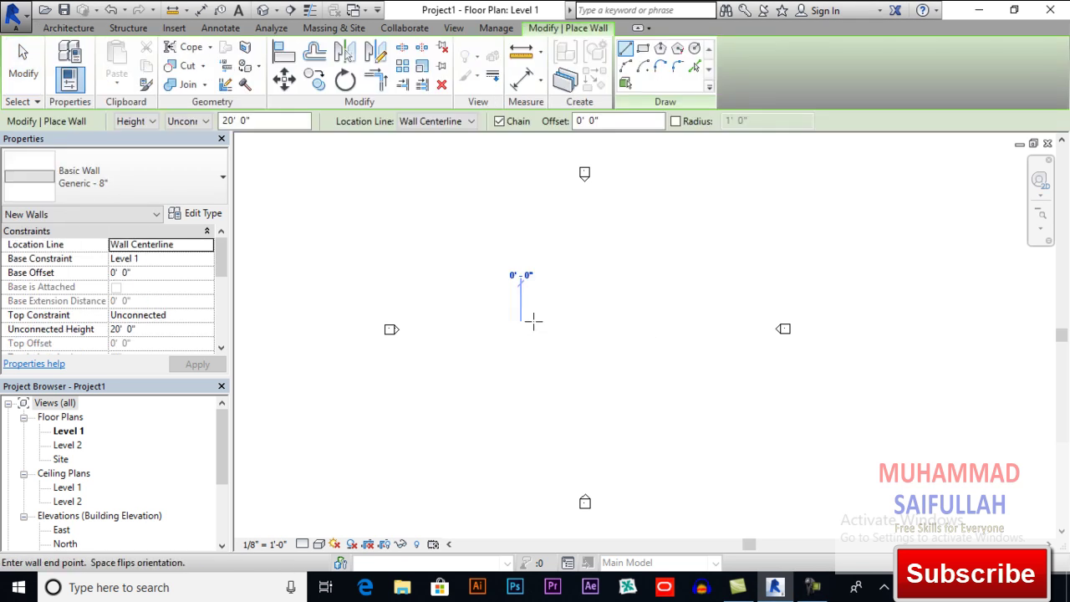
left_click(588, 323)
key("Escape")
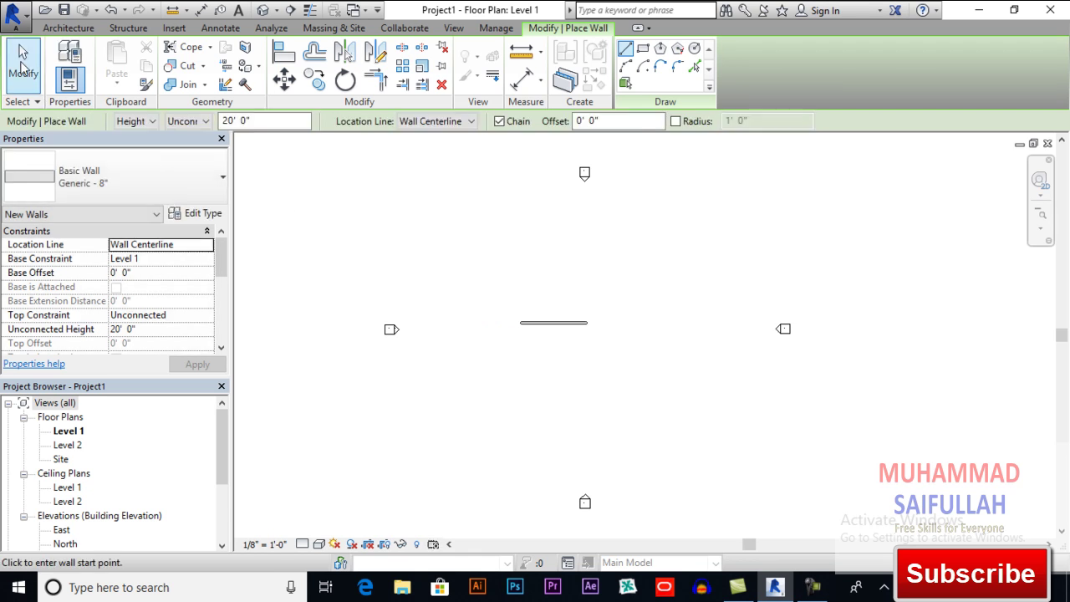
left_click(24, 65)
scroll(561, 333, "up", 2)
scroll(544, 330, "up", 3)
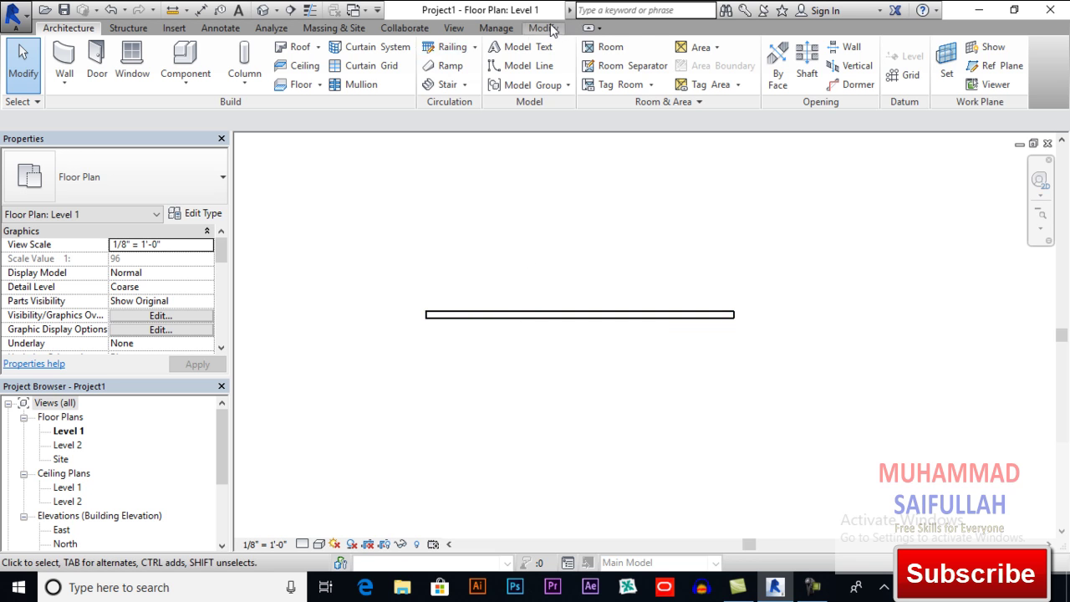
left_click(542, 28)
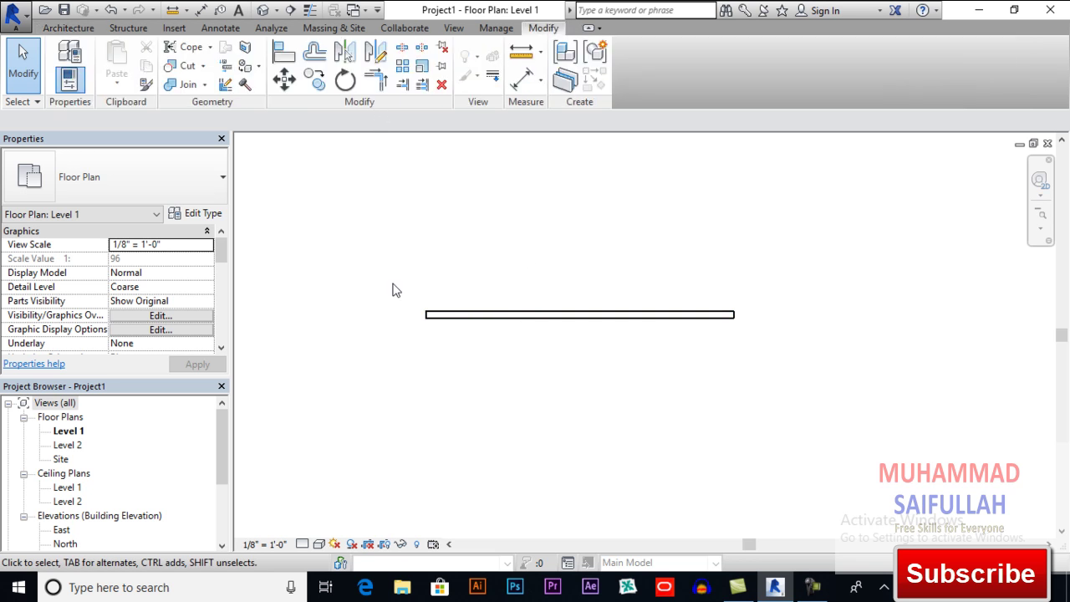
left_click(522, 319)
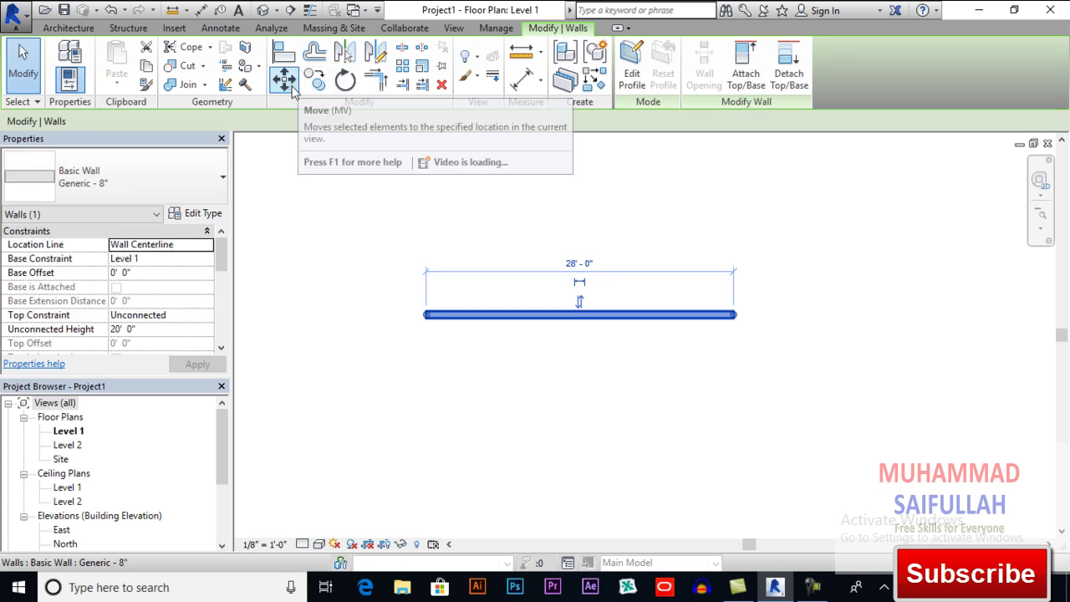
left_click(422, 210)
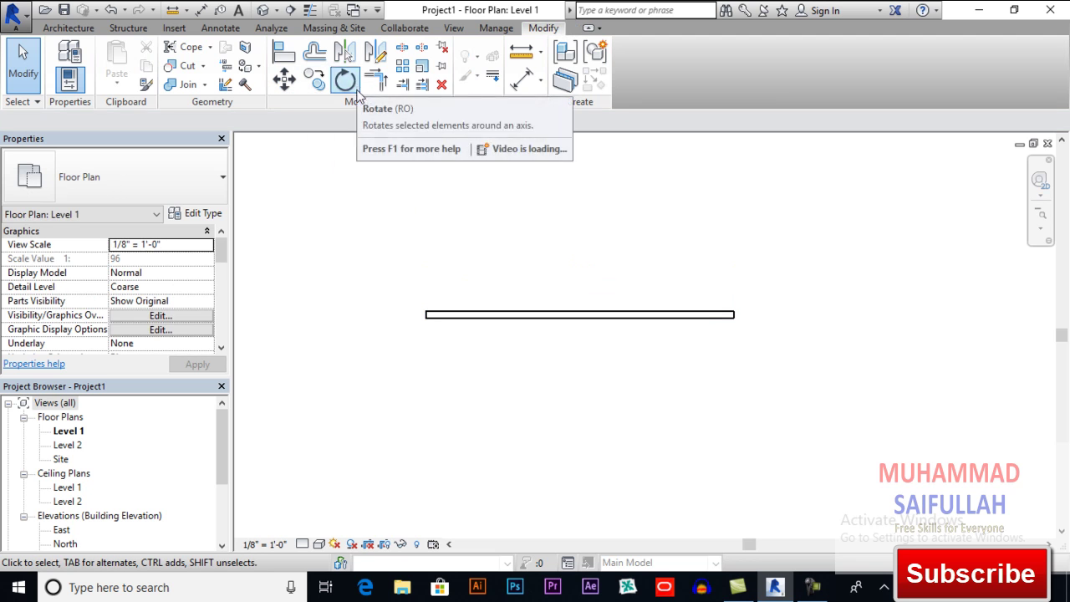
key("r")
key("o")
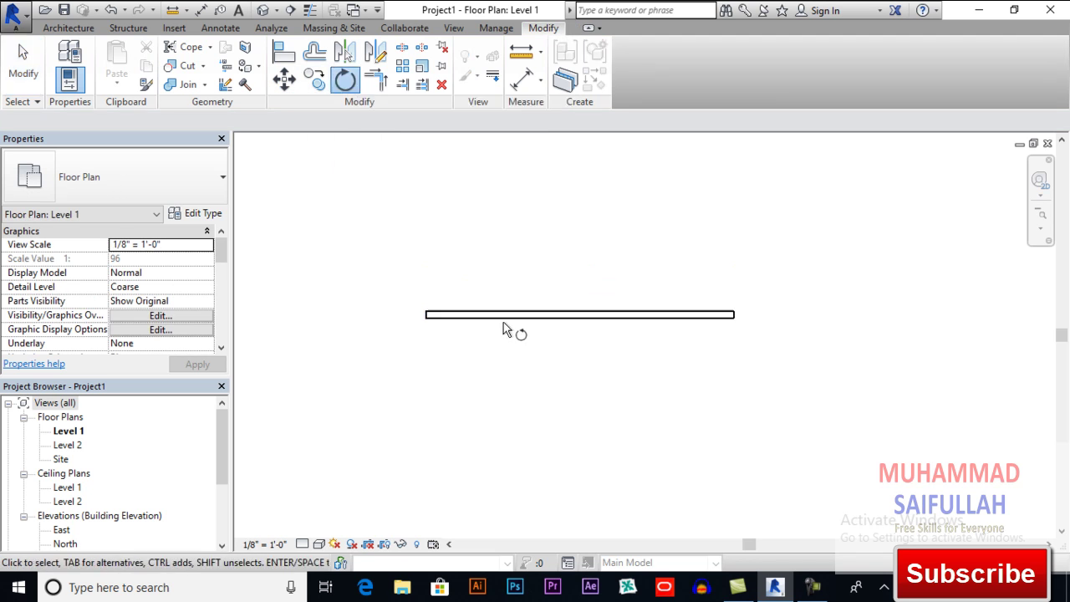
left_click(505, 321)
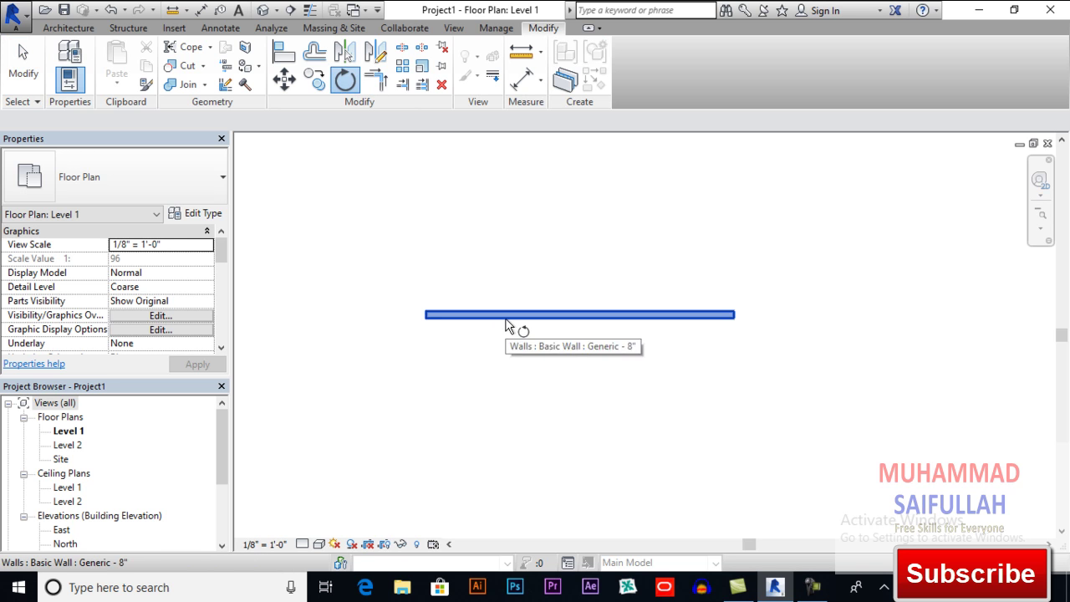
left_click(506, 324)
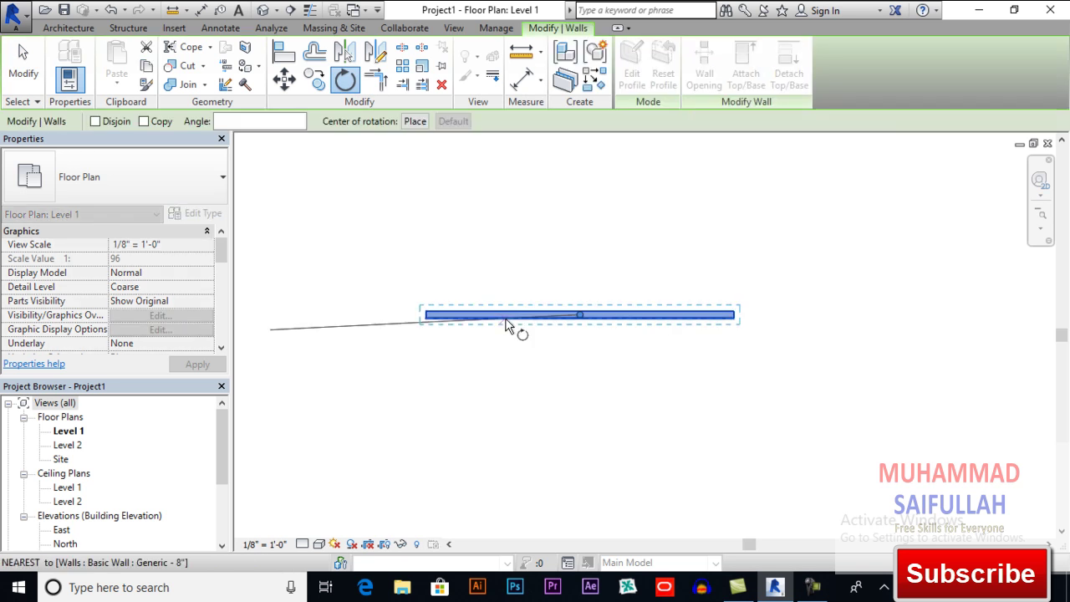
key("Escape")
key("Escape")
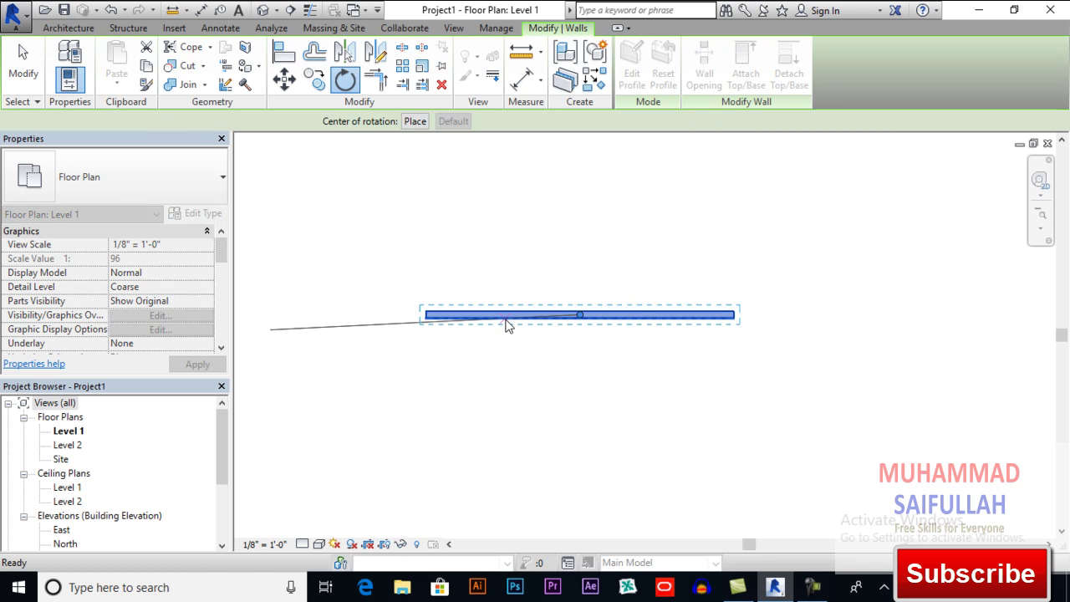
scroll(565, 345, "down", 2)
middle_click_drag(568, 344, 527, 281)
scroll(526, 332, "down", 1)
Draw a 16'-6" wall downward from the horizontal wall's right end, forming an L-shaped corner
left_click(51, 26)
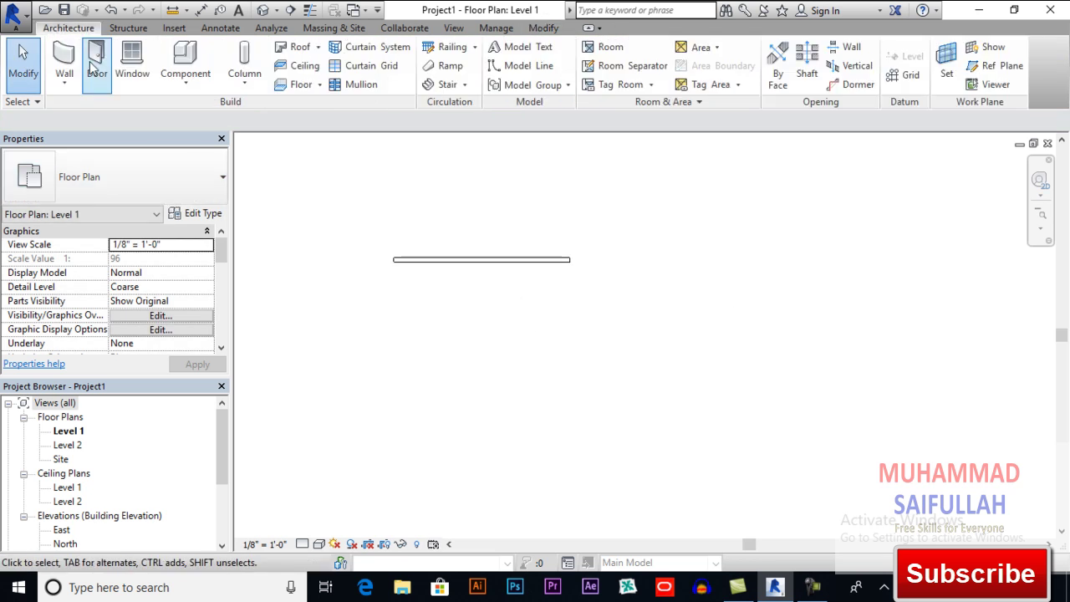
left_click(66, 81)
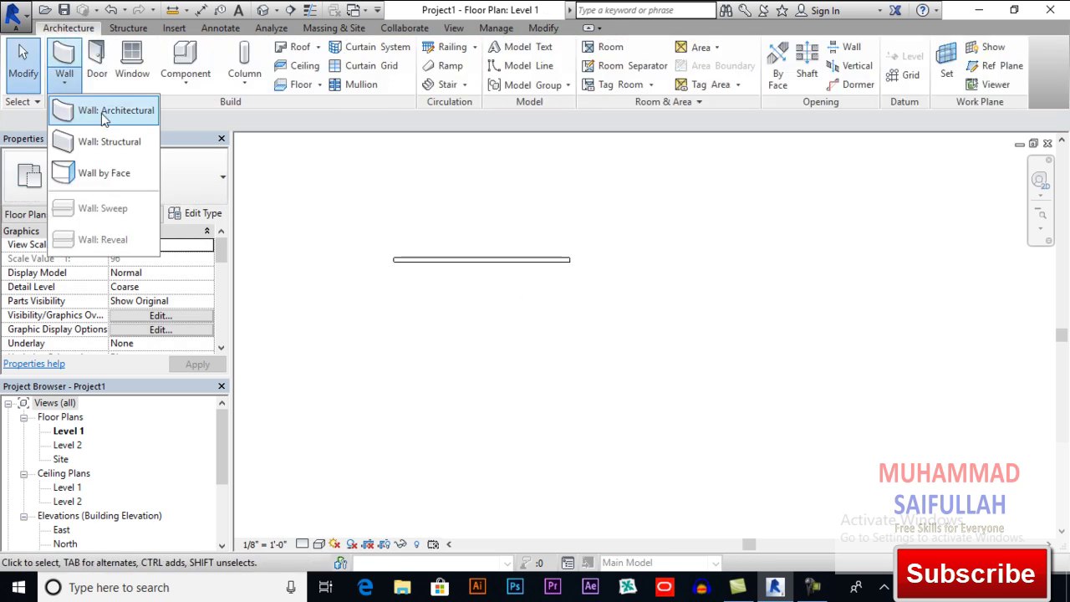
left_click(570, 259)
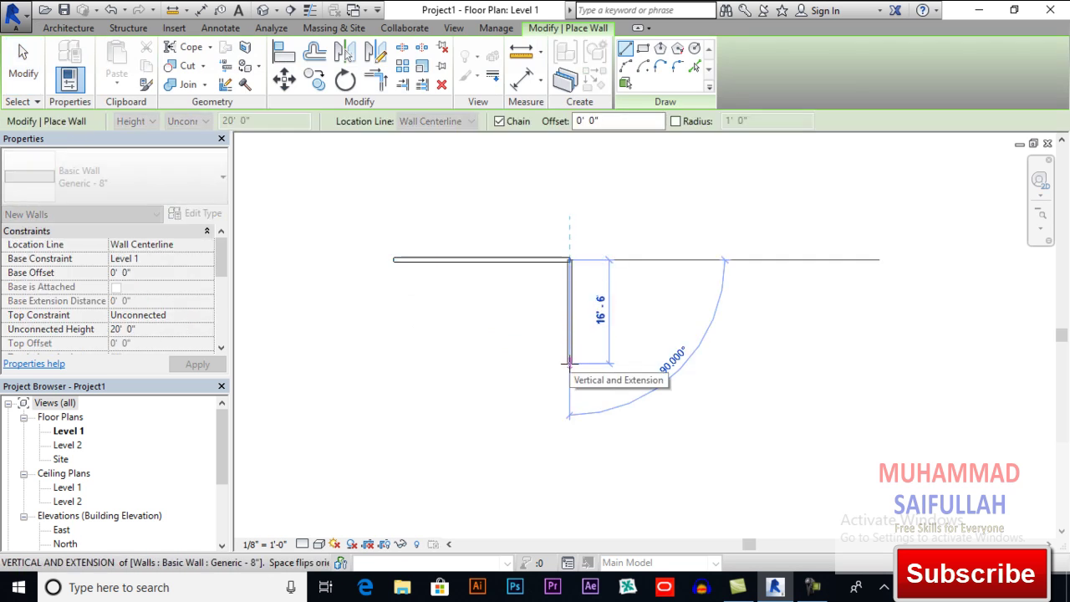
left_click(569, 362)
key("Escape")
key("Escape")
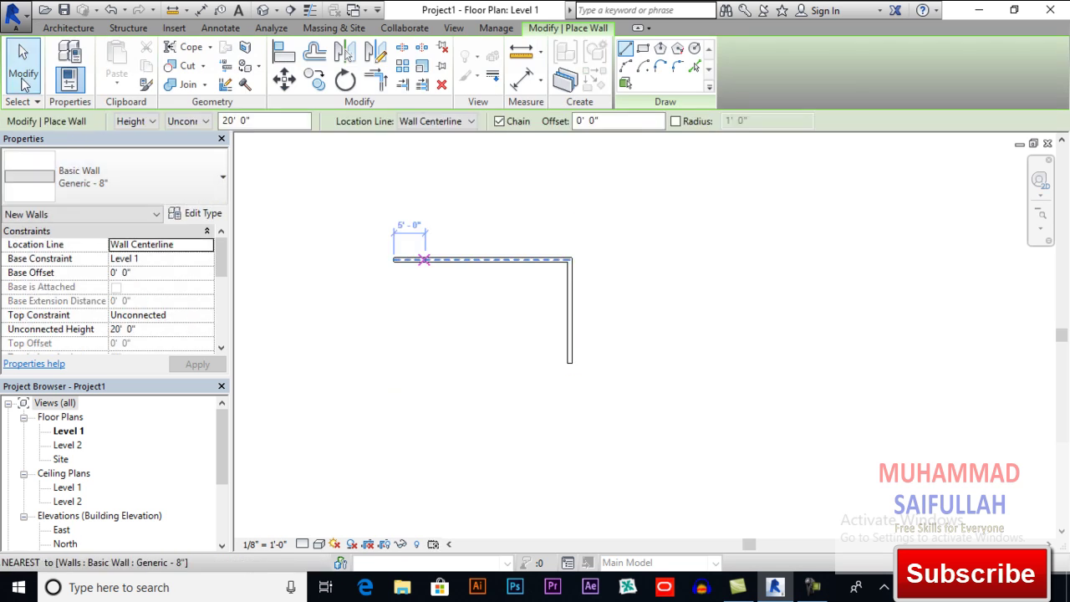
scroll(533, 294, "up", 1)
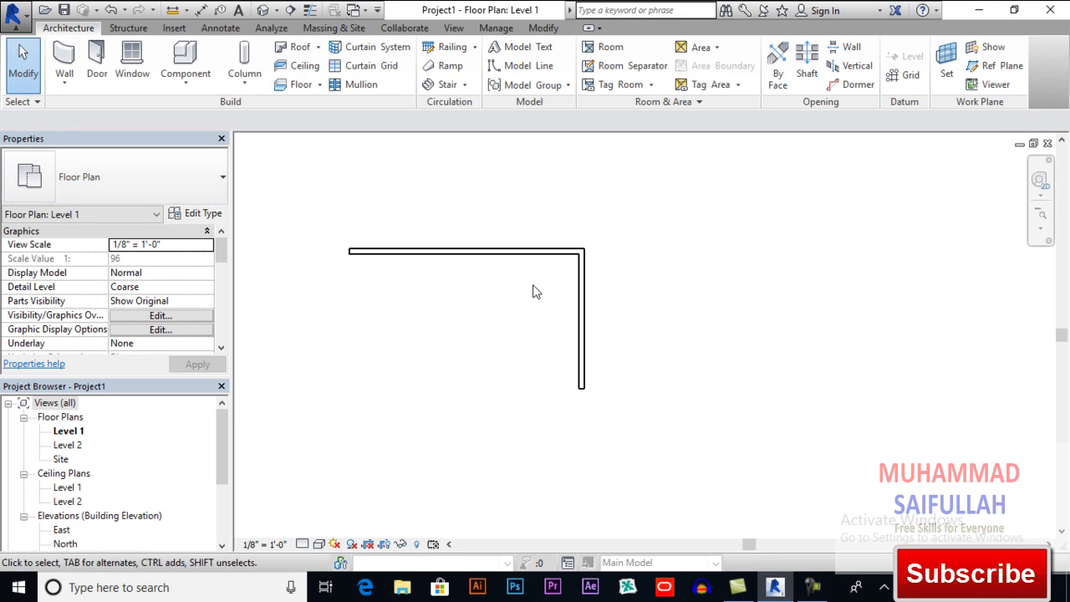
middle_click_drag(533, 291, 610, 322)
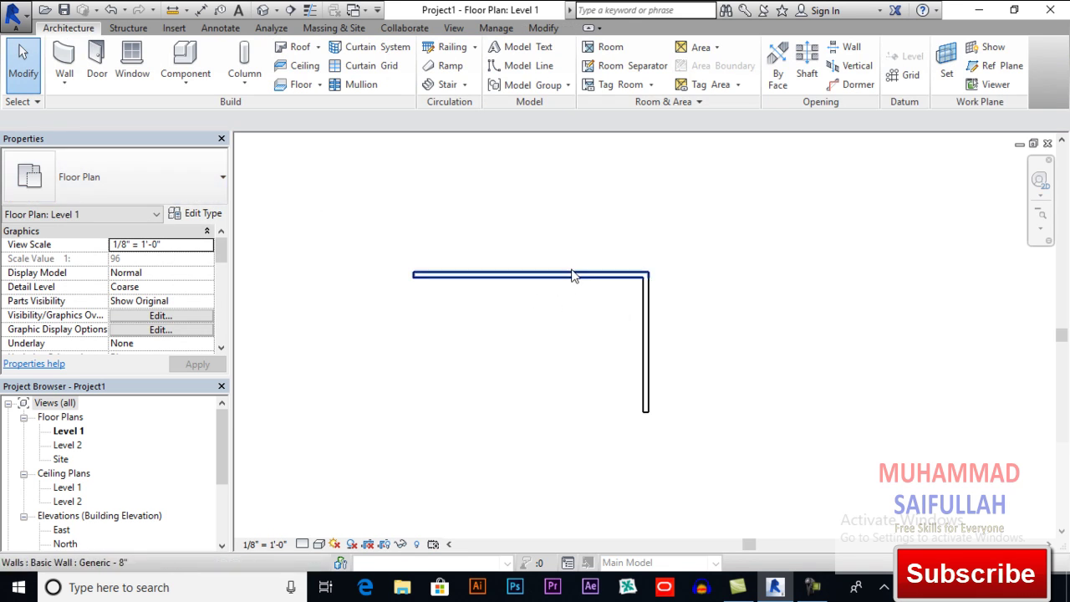
left_click(650, 313)
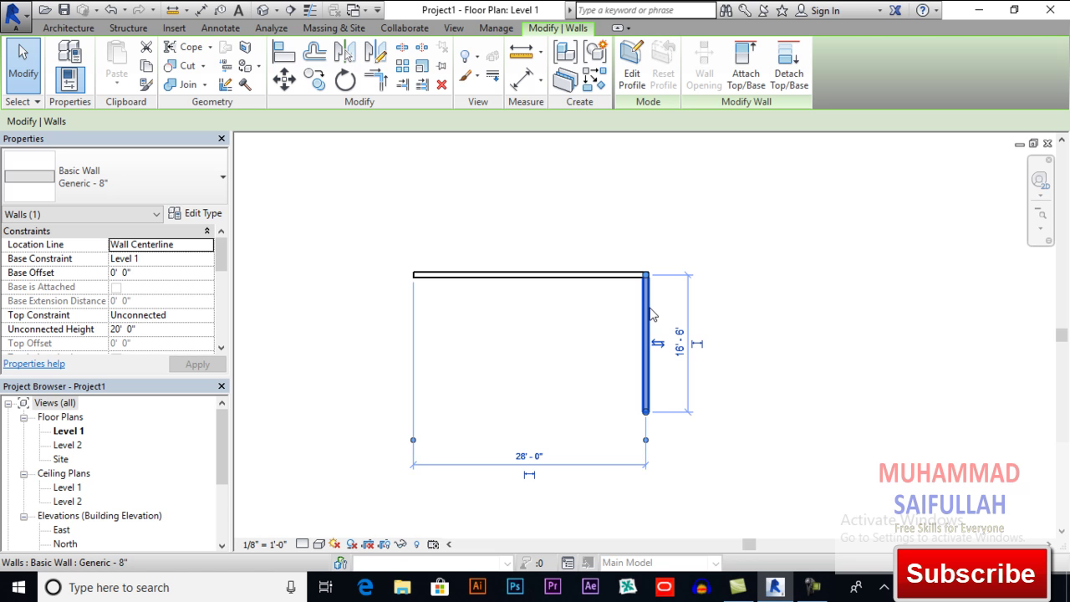
left_click(346, 81)
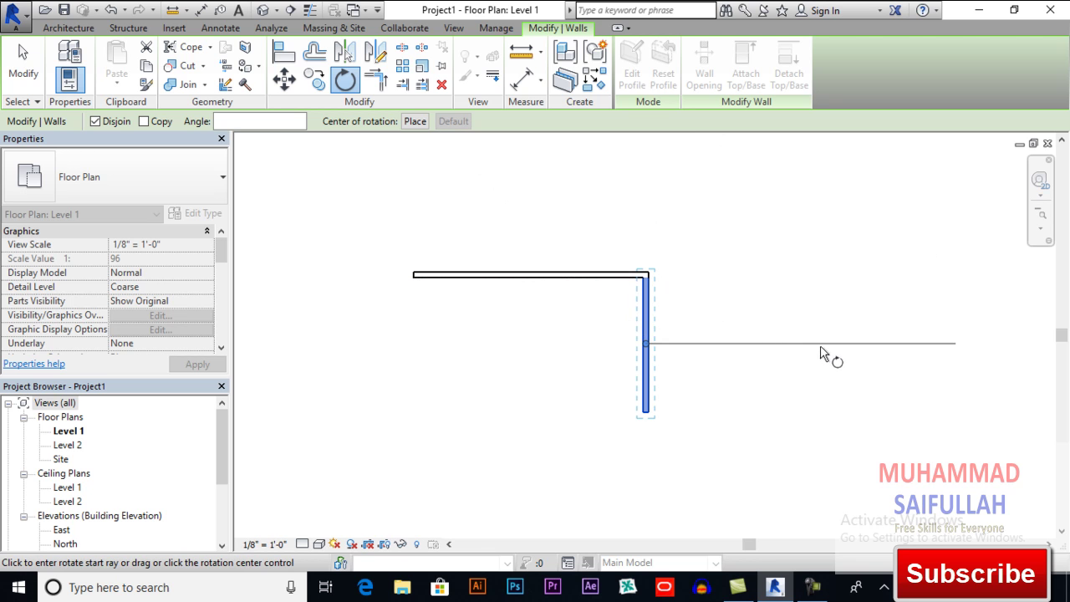
left_click(821, 345)
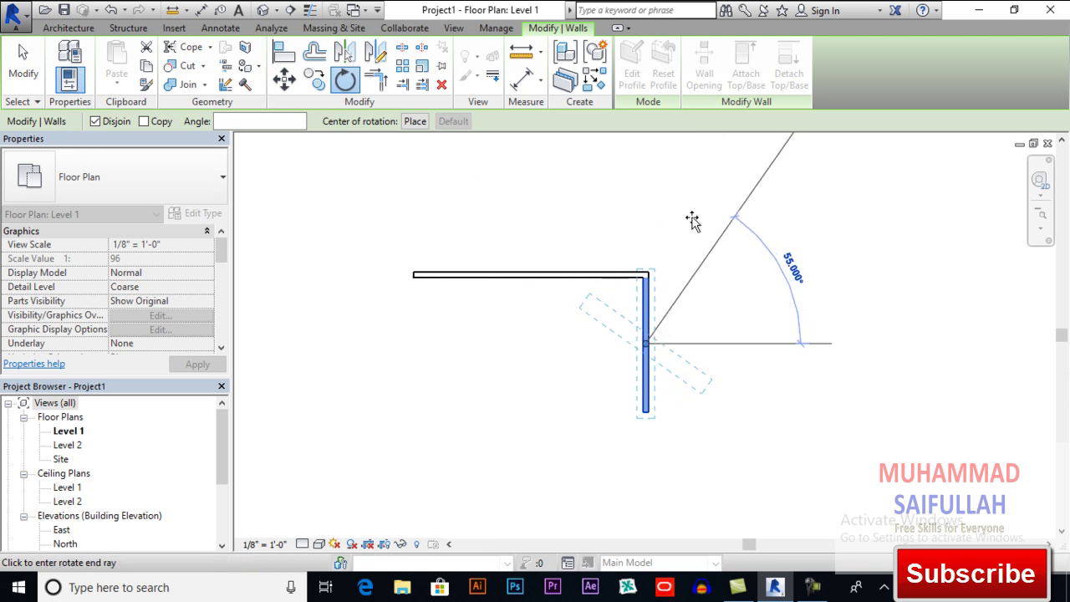
left_click(651, 210)
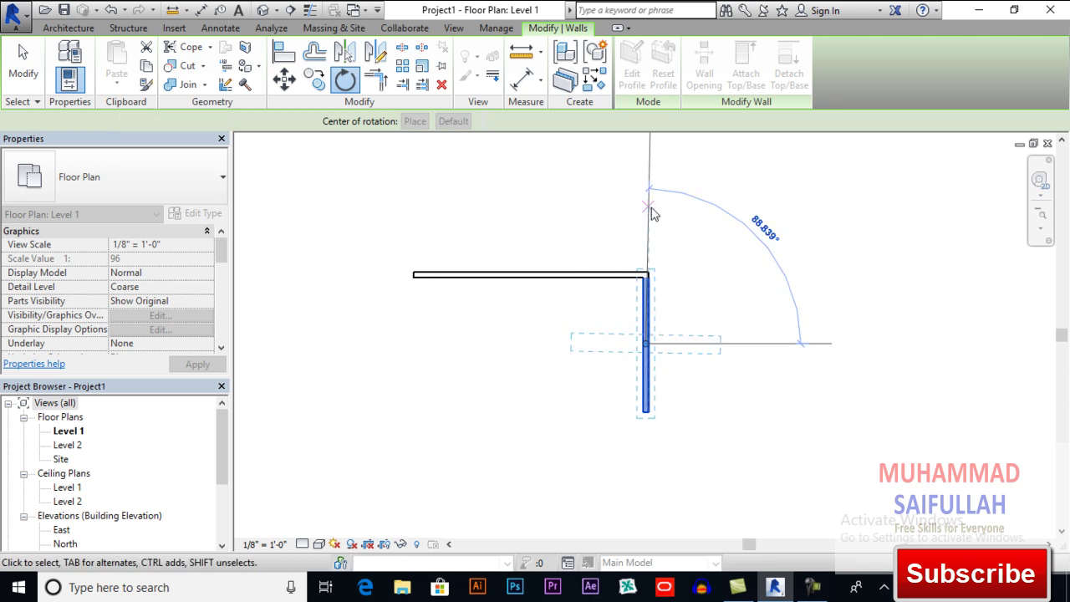
scroll(641, 376, "up", 2)
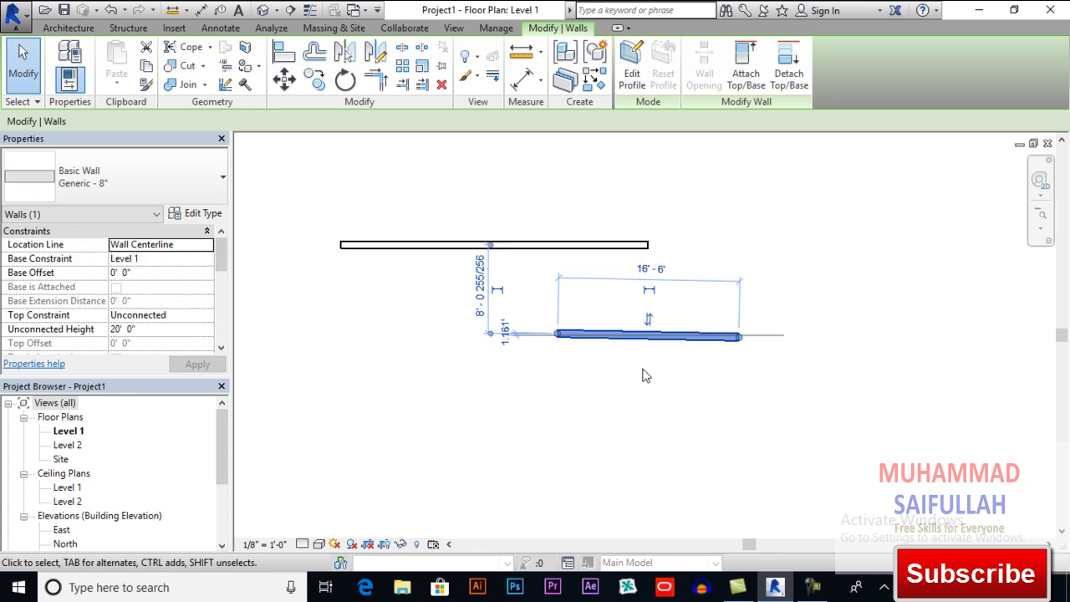
left_click(641, 376)
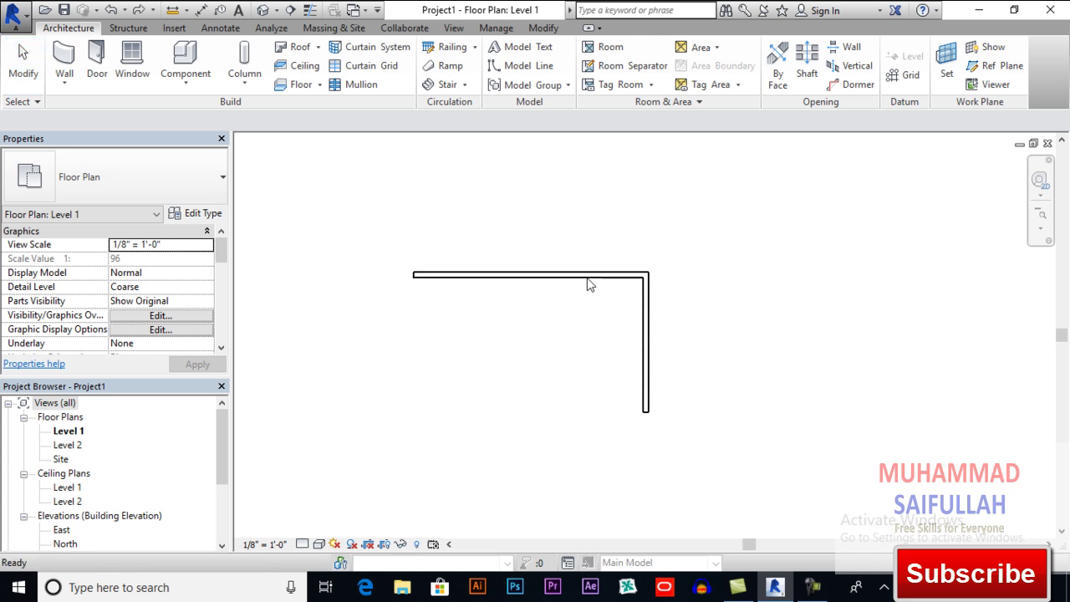
key("Escape")
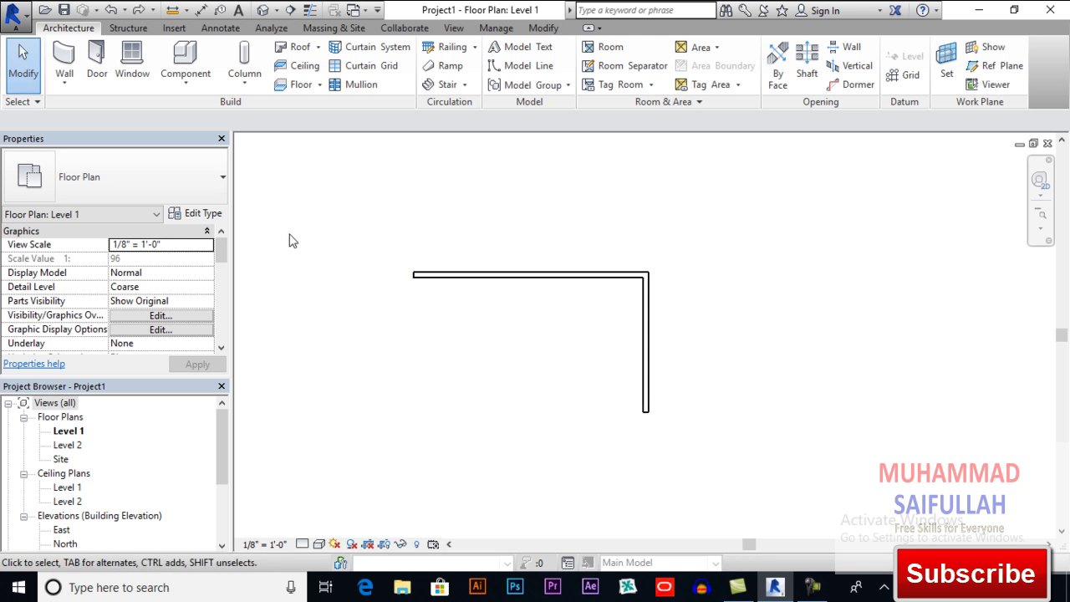
left_click_drag(669, 295, 602, 328)
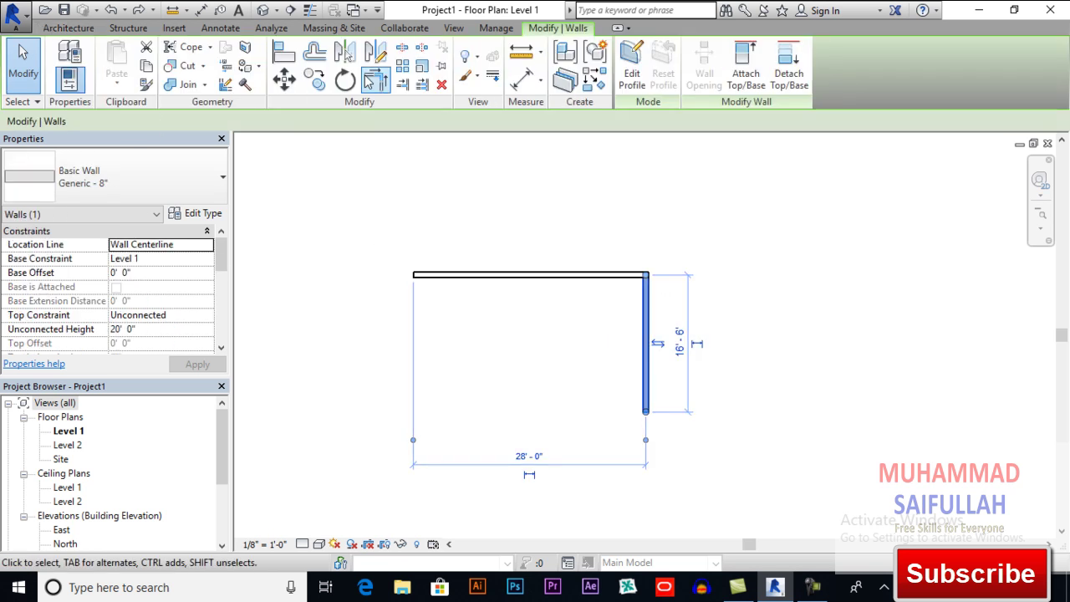
left_click(342, 81)
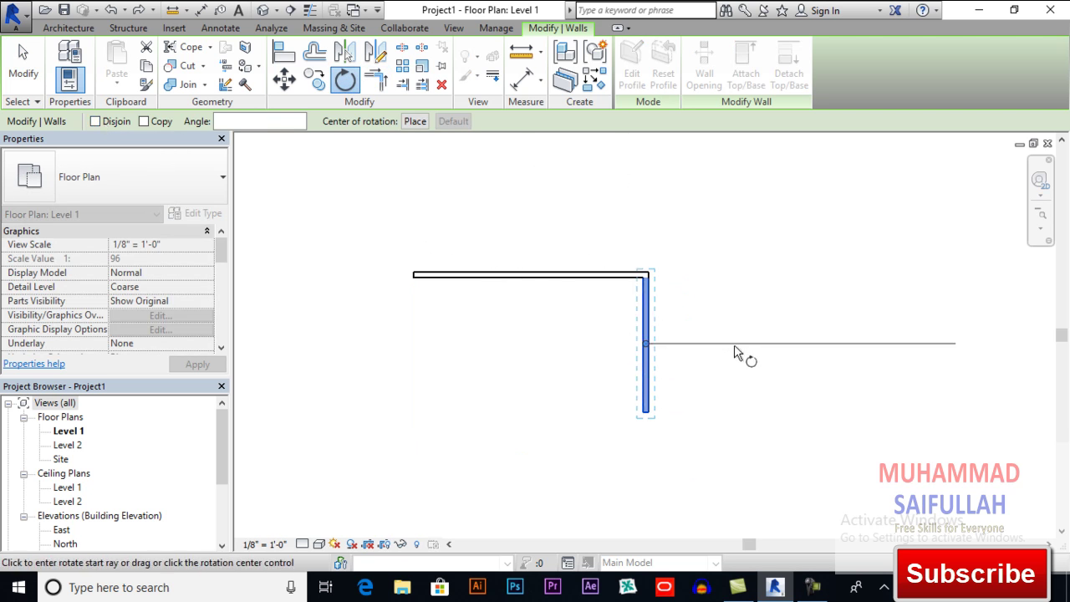
left_click(764, 345)
left_click(760, 301)
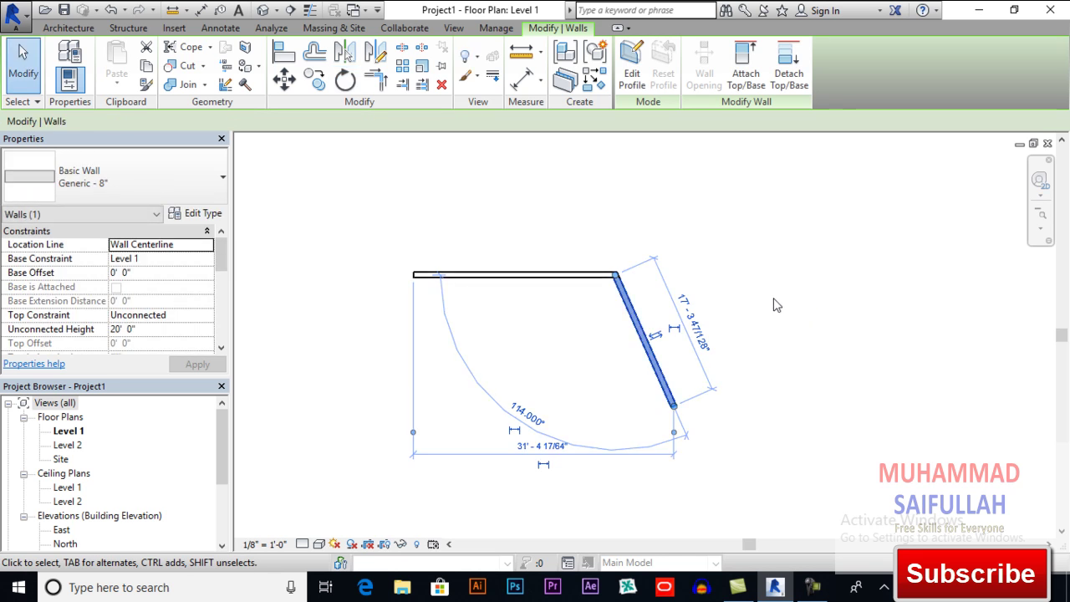
mouse_move(754, 299)
middle_mouse_down()
mouse_move(707, 306)
mouse_move(742, 307)
middle_mouse_up()
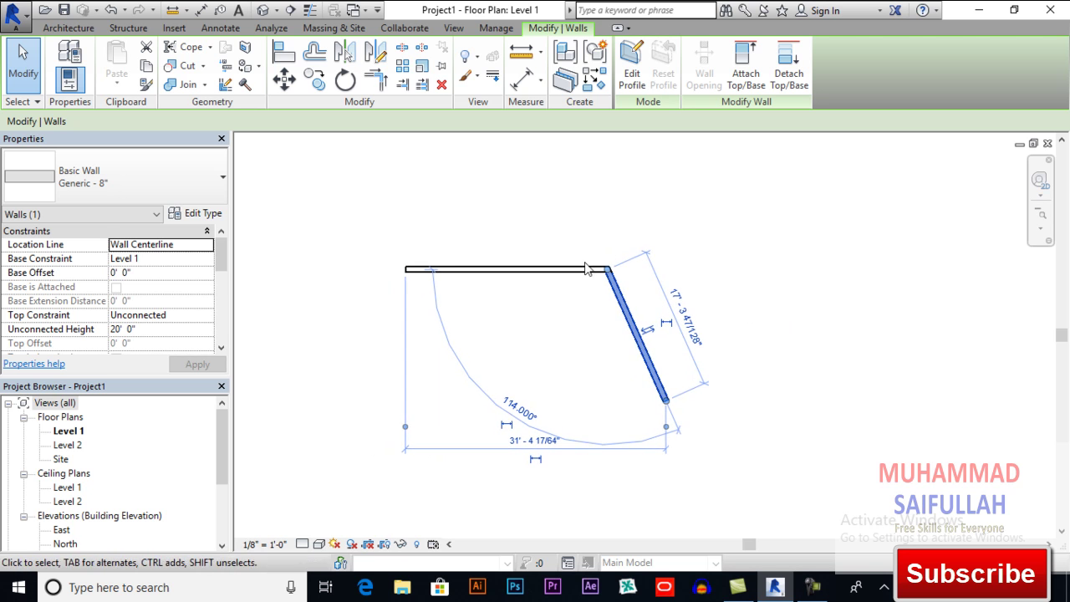
left_click(748, 304)
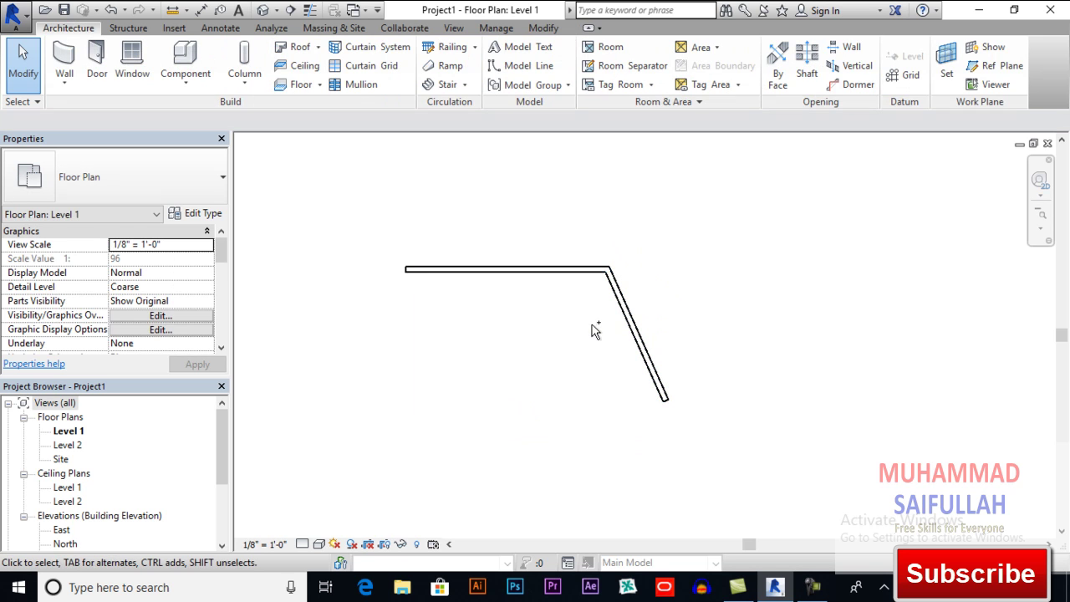
key("ctrl+z")
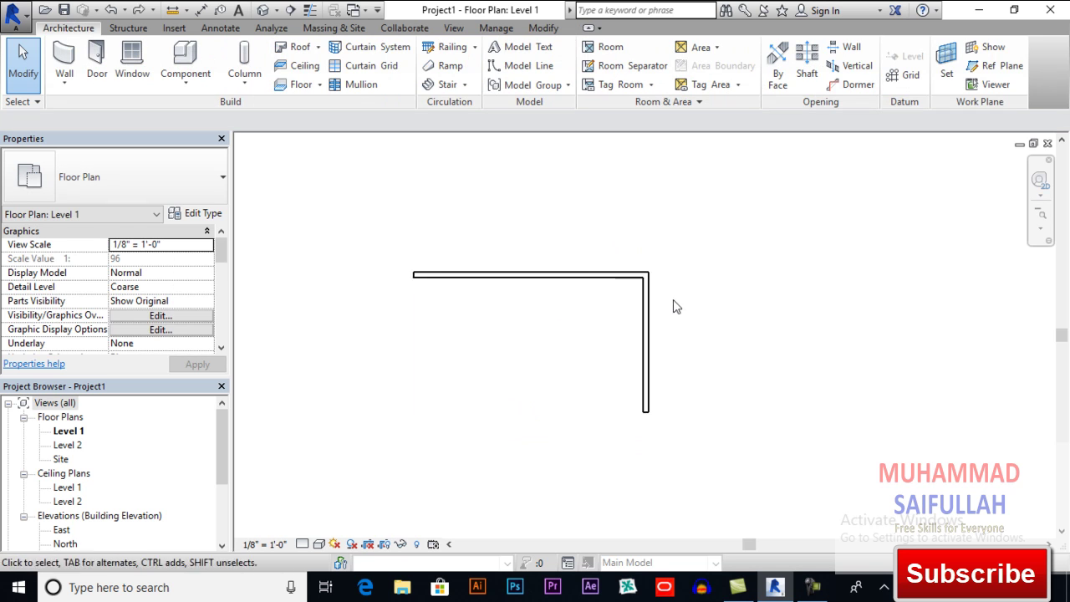
left_click_drag(650, 299, 611, 328)
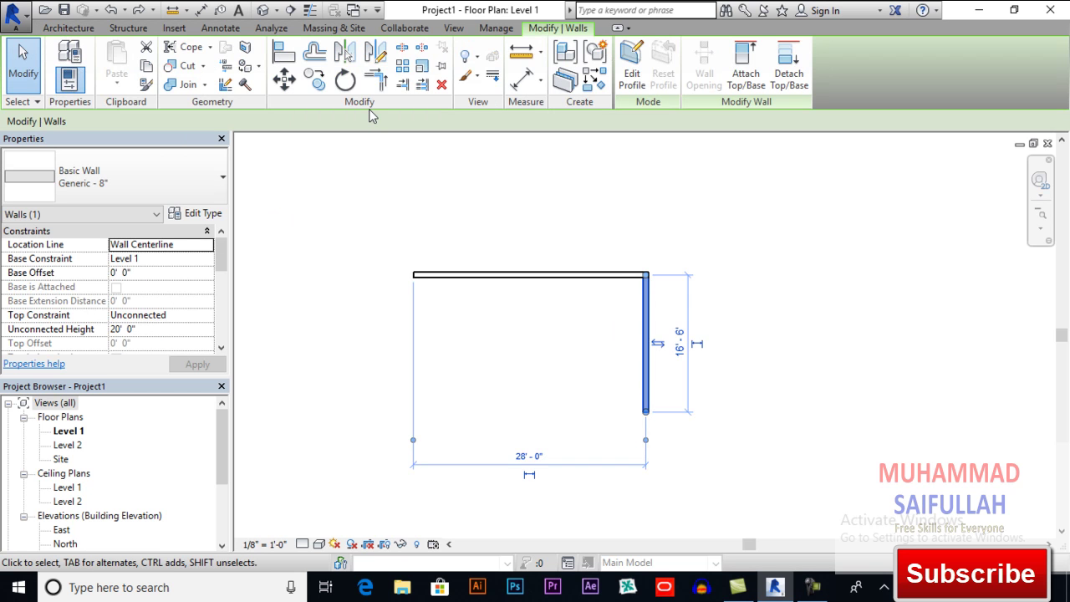
left_click(346, 81)
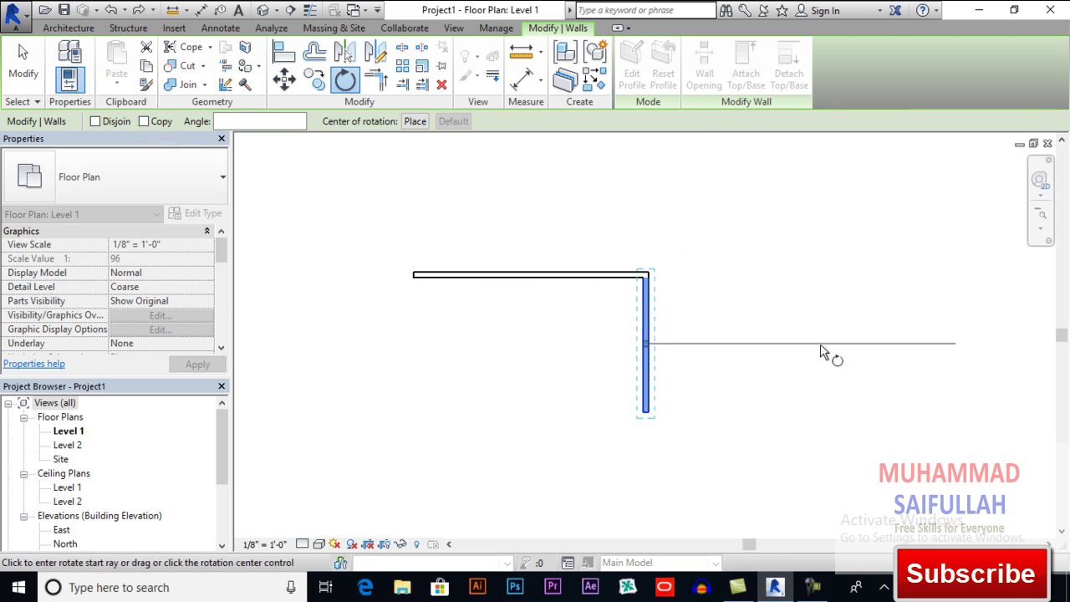
left_click(144, 122)
left_click(868, 343)
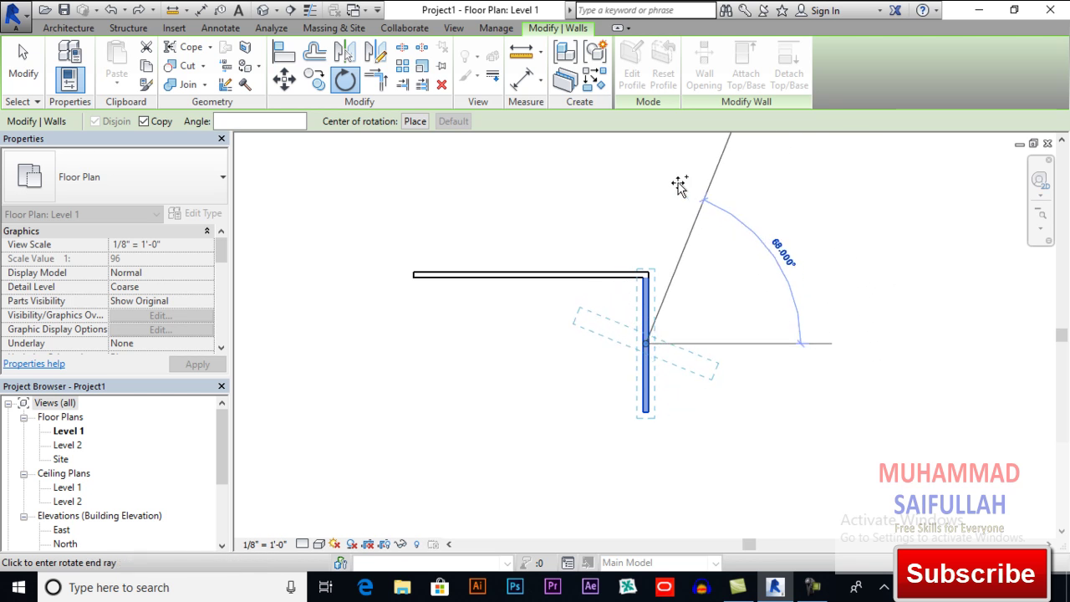
left_click(640, 174)
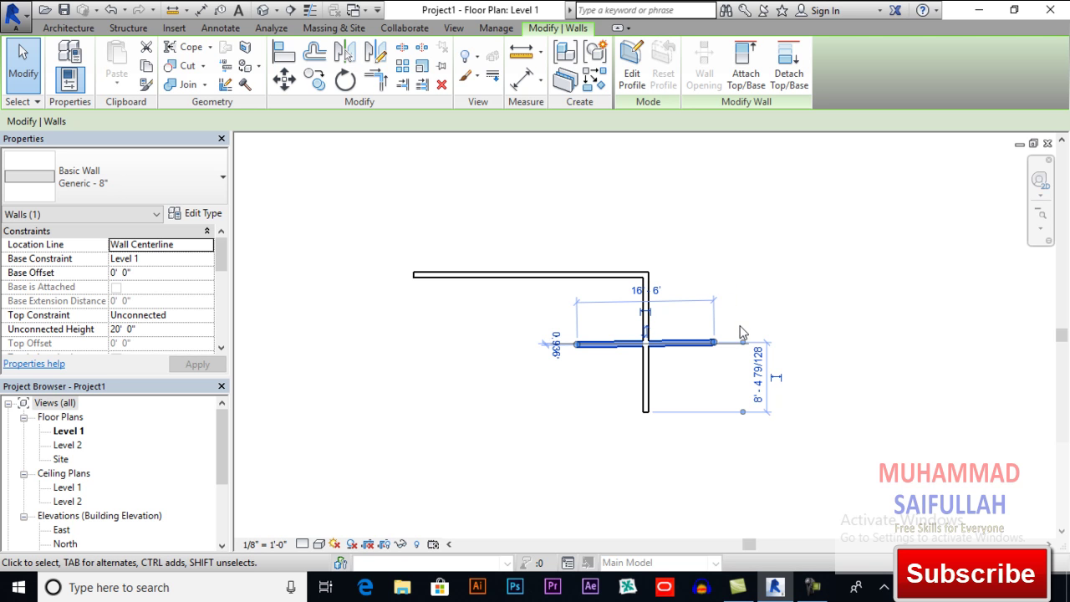
scroll(740, 332, "up", 2)
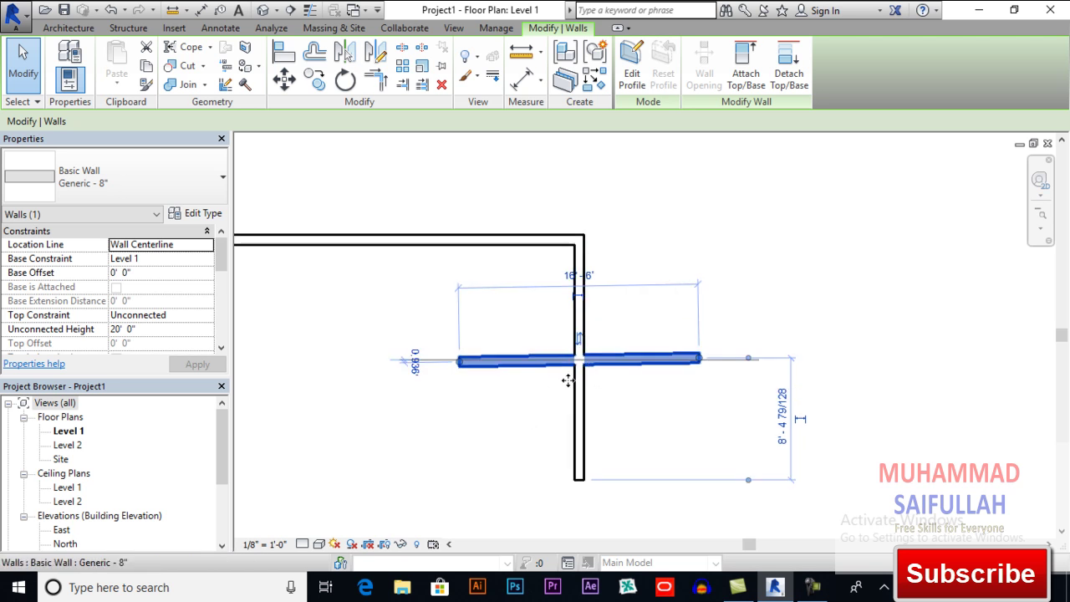
key("Escape")
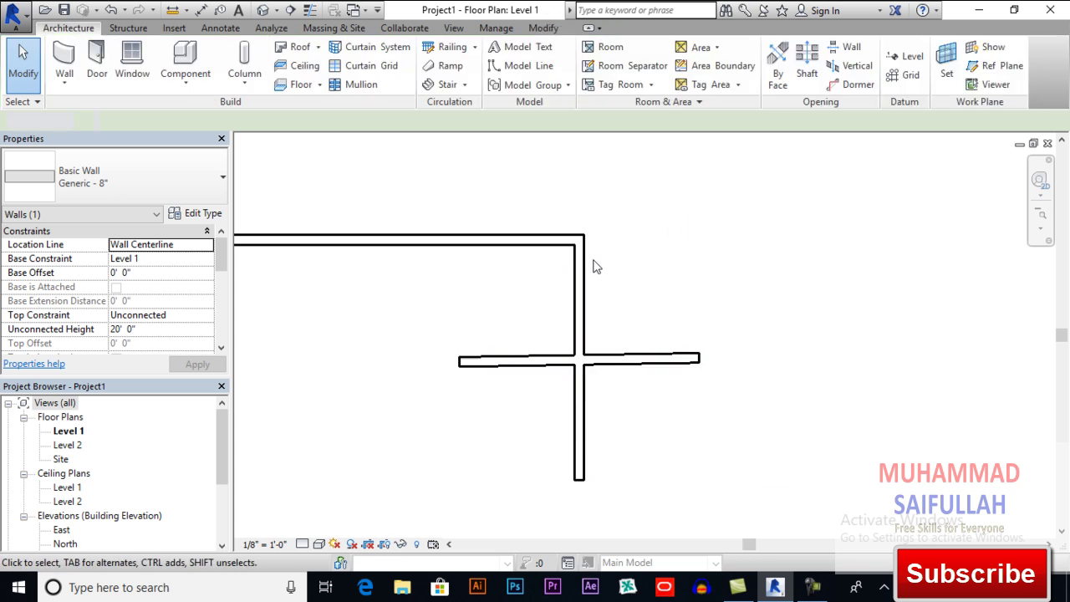
left_click(582, 273)
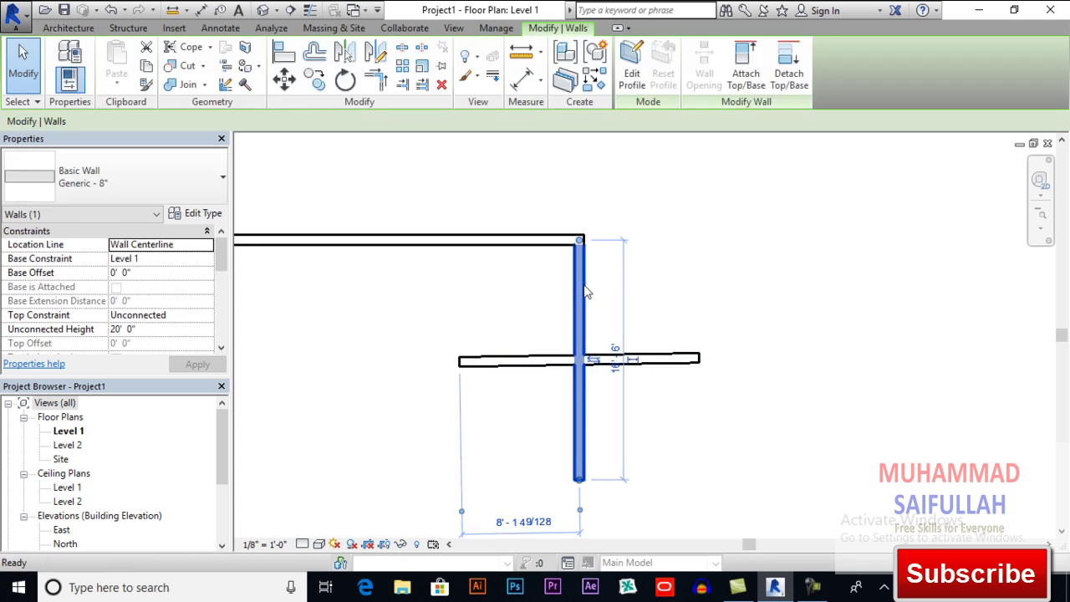
key("Escape")
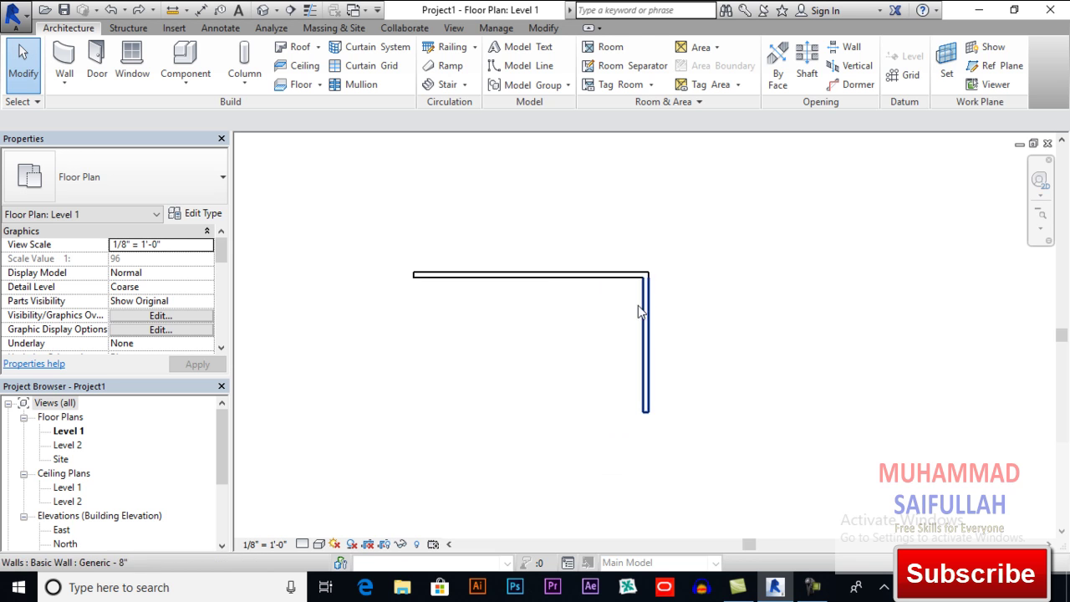
left_click(647, 306)
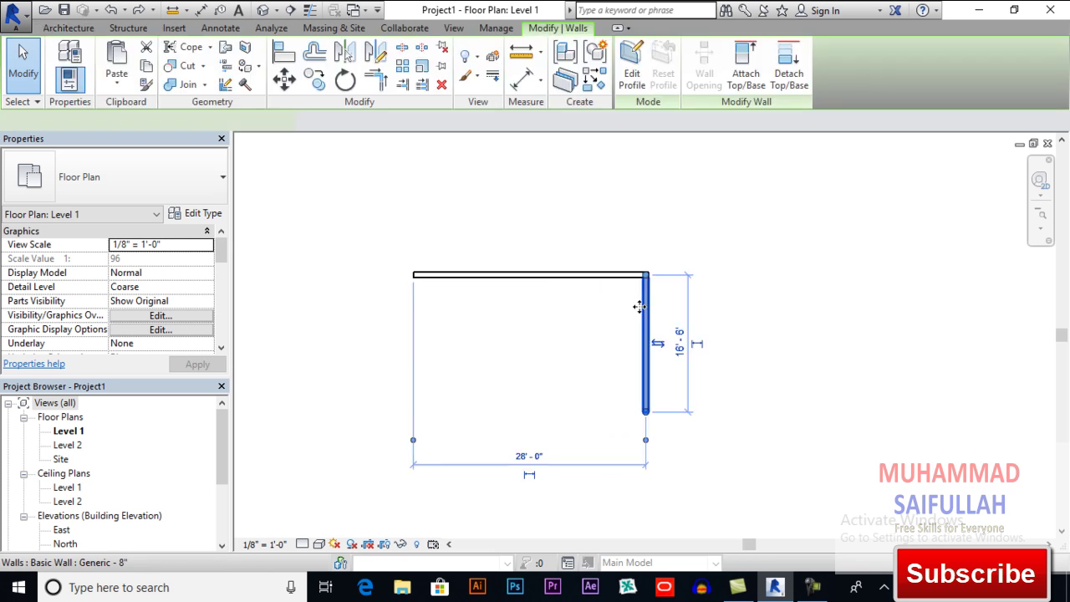
left_click(345, 79)
left_click(157, 121)
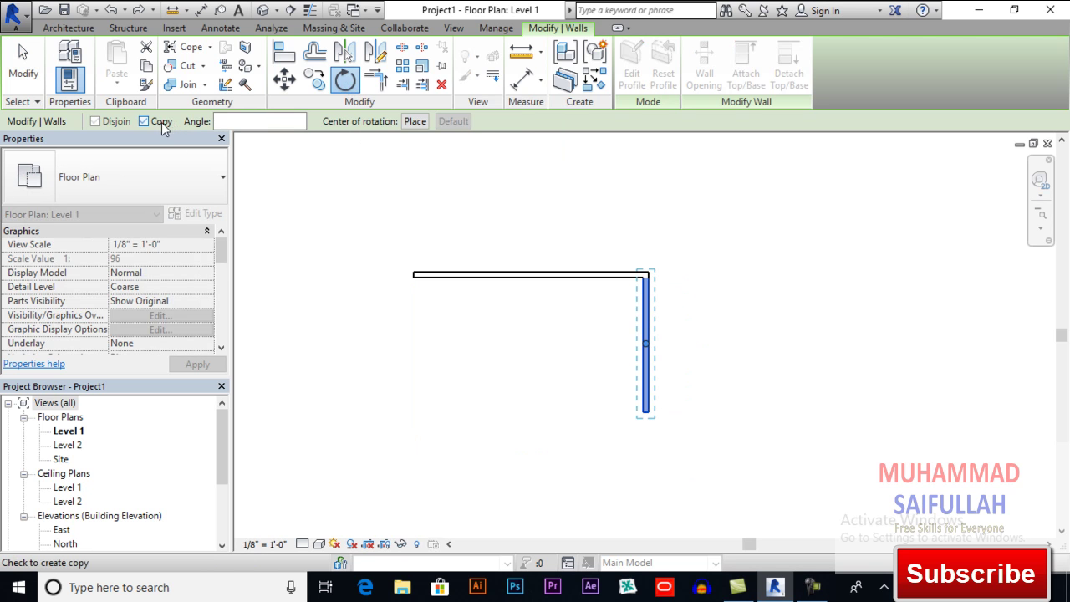
left_click(826, 345)
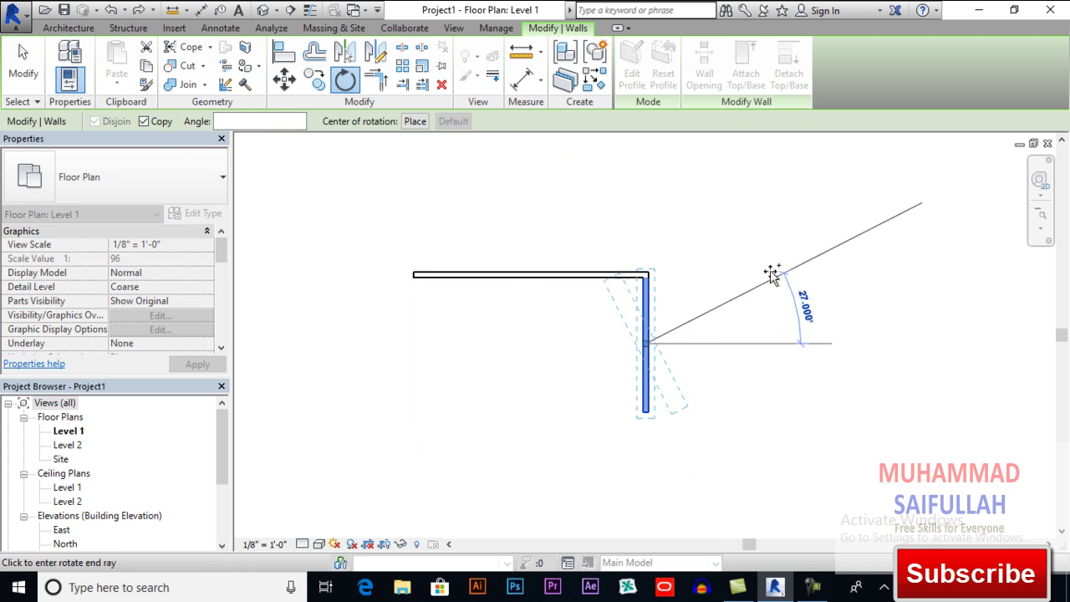
left_click(749, 257)
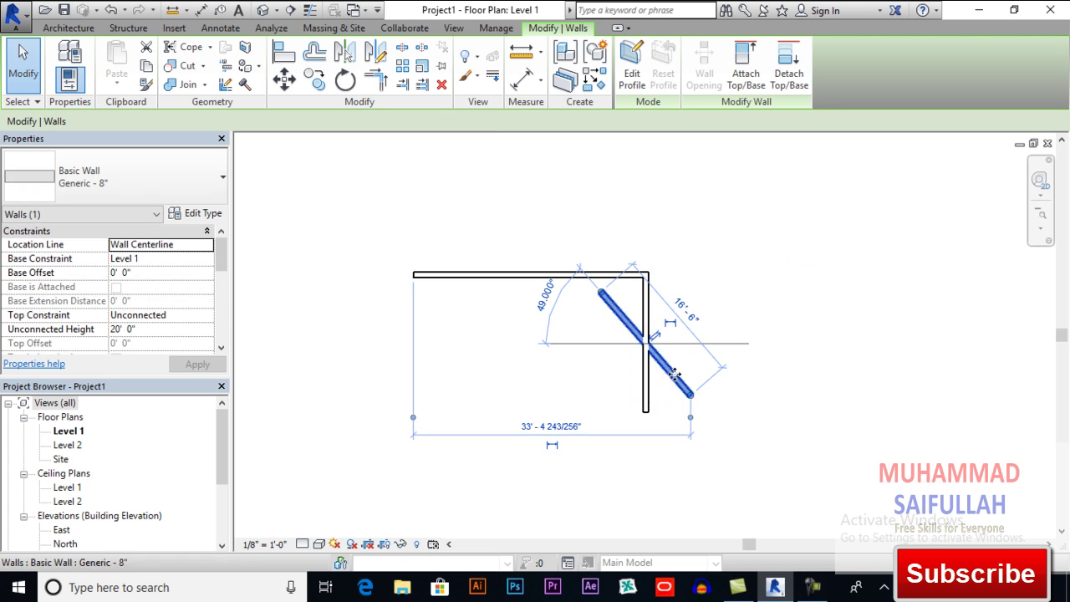
scroll(660, 359, "up", 1)
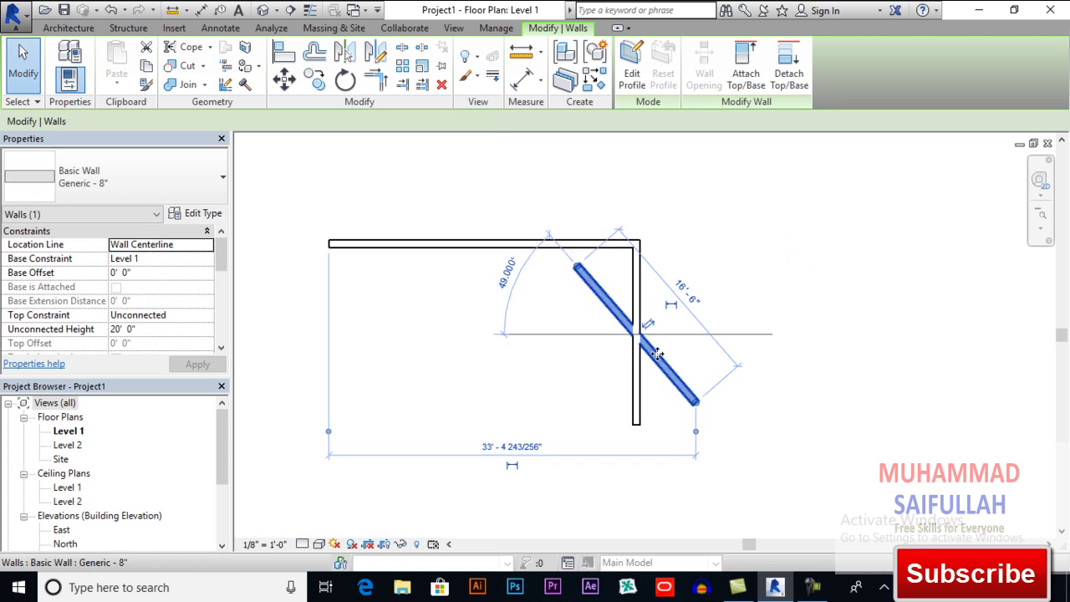
left_click(835, 277)
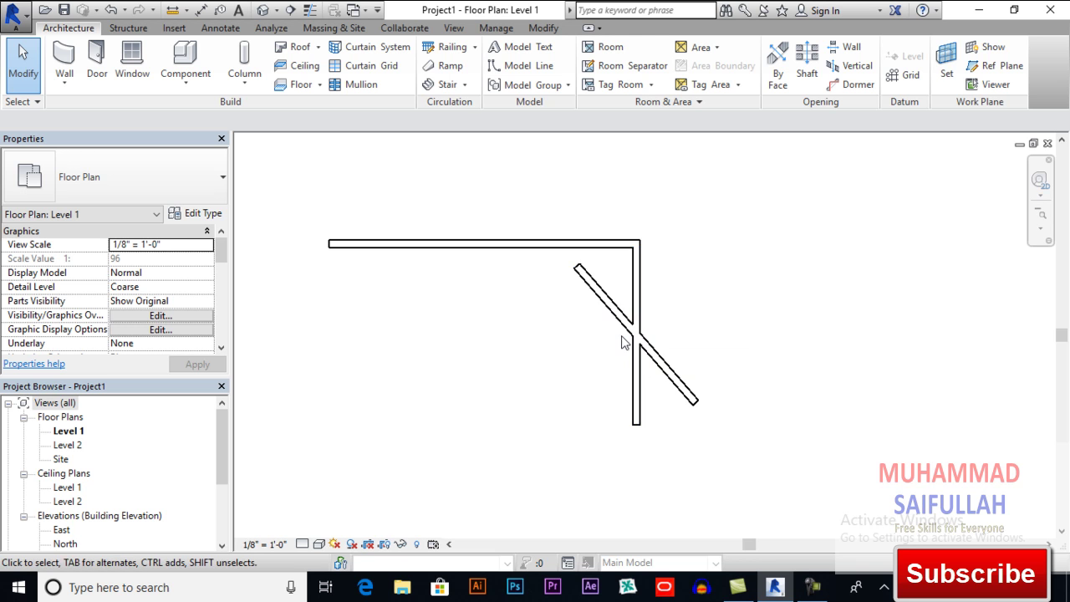
middle_click_drag(533, 318, 532, 316)
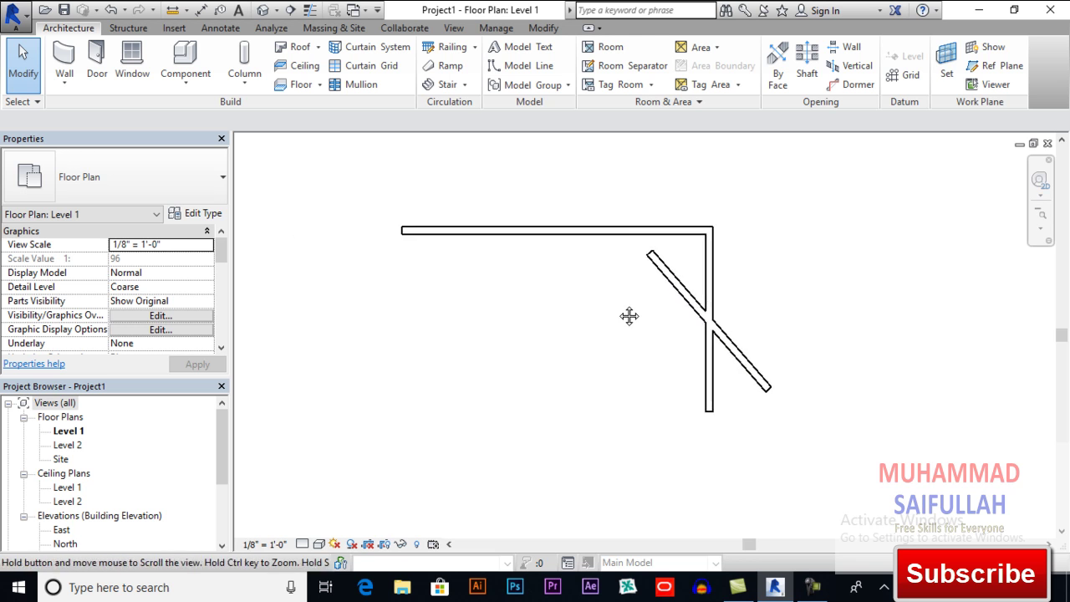
scroll(635, 347, "down", 2)
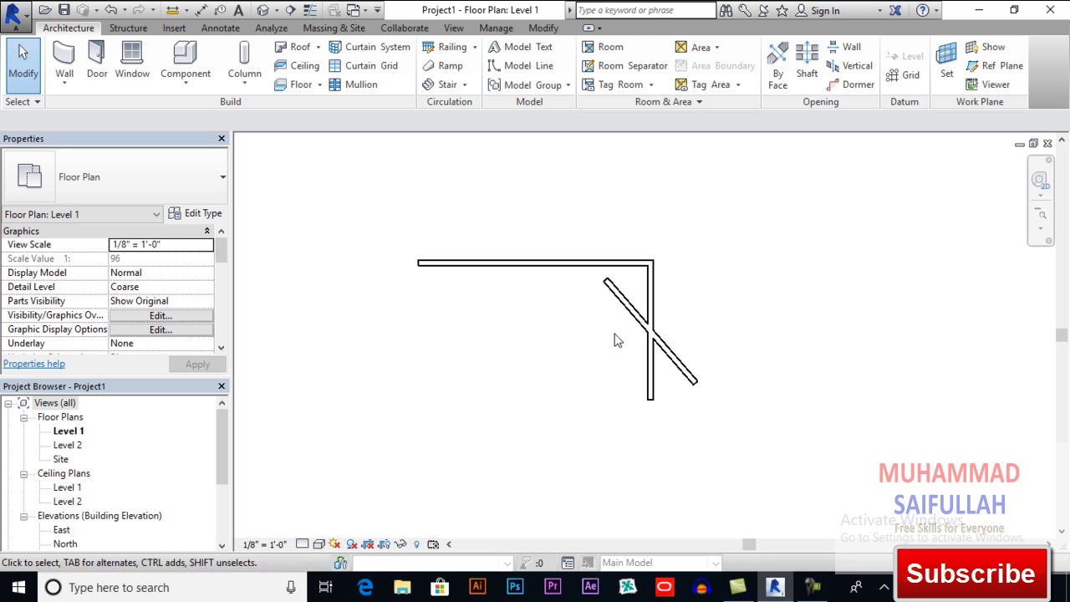
key("ctrl+z")
left_click_drag(679, 320, 602, 343)
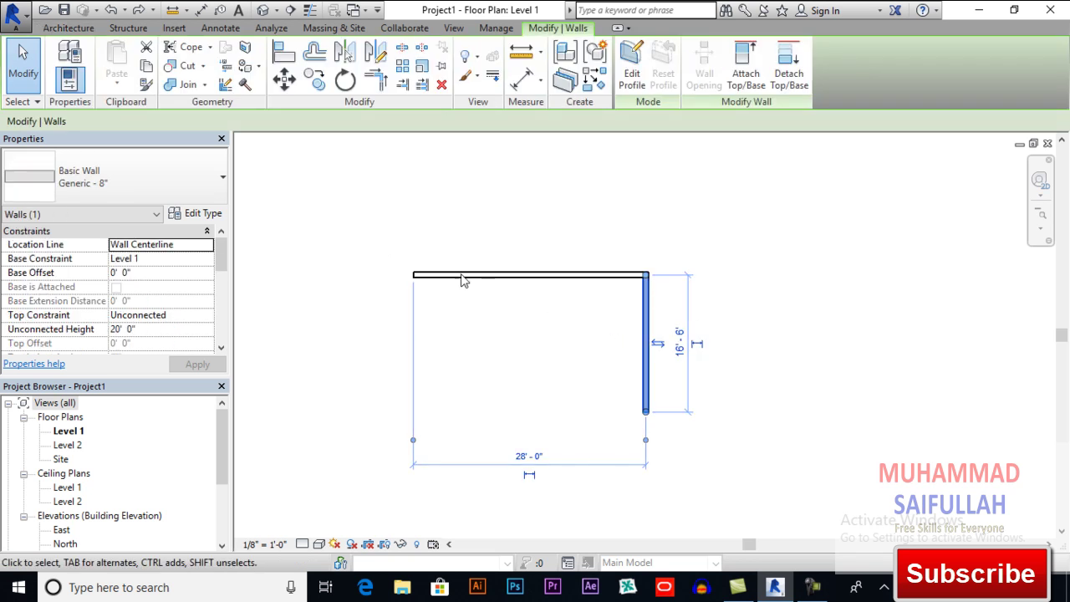
left_click(340, 83)
left_click(244, 121)
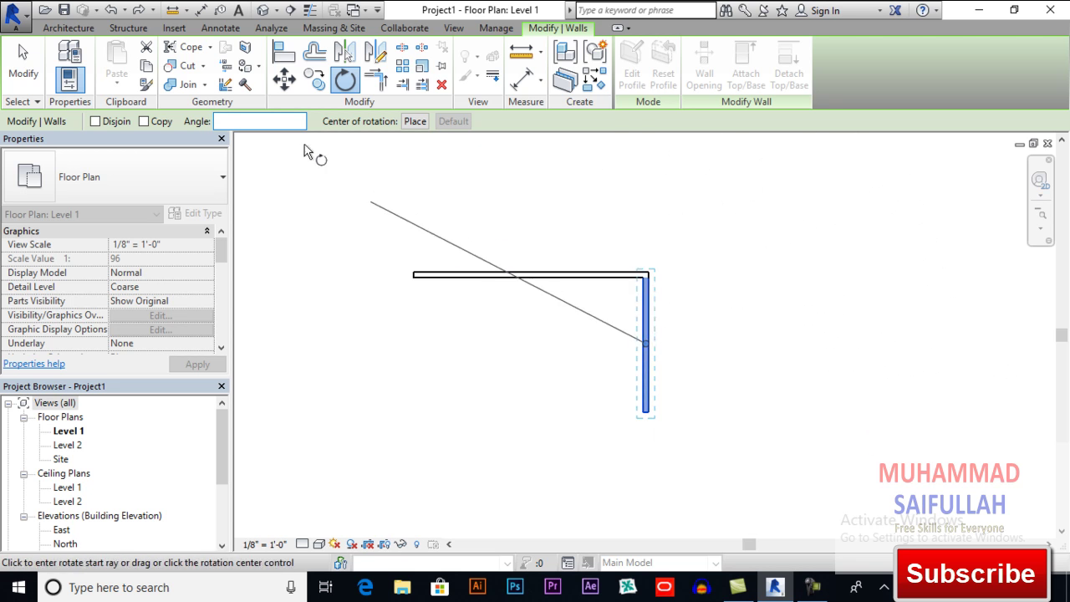
left_click(265, 121)
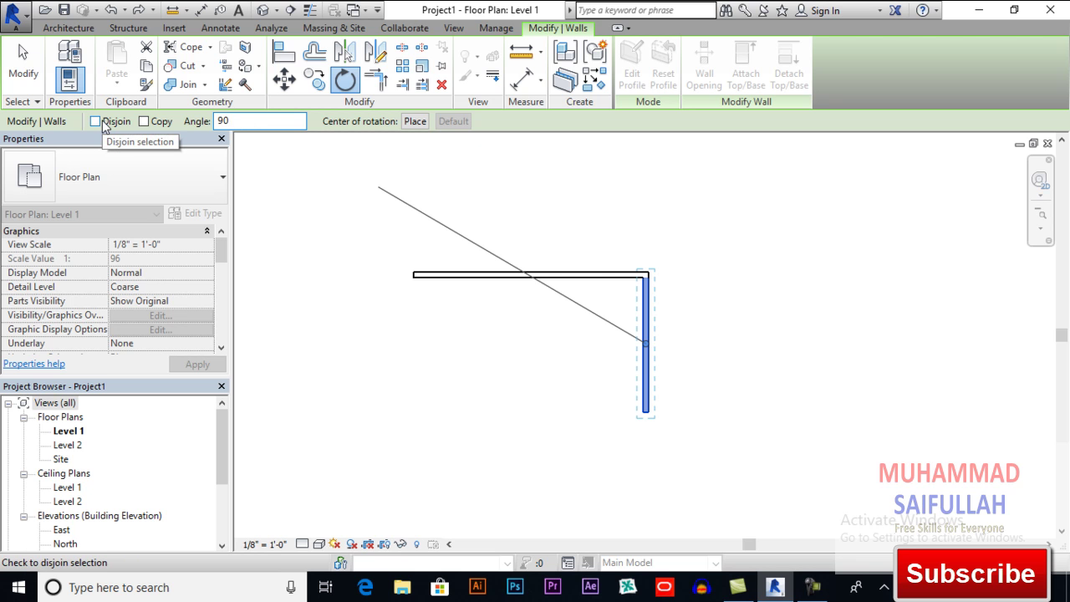
left_click(95, 121)
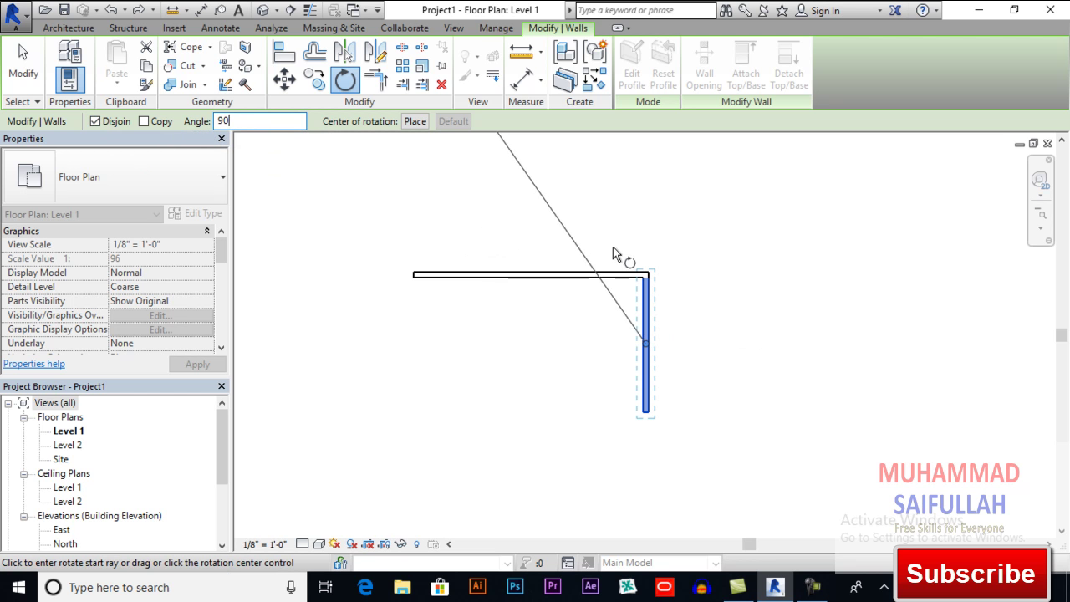
key("Return")
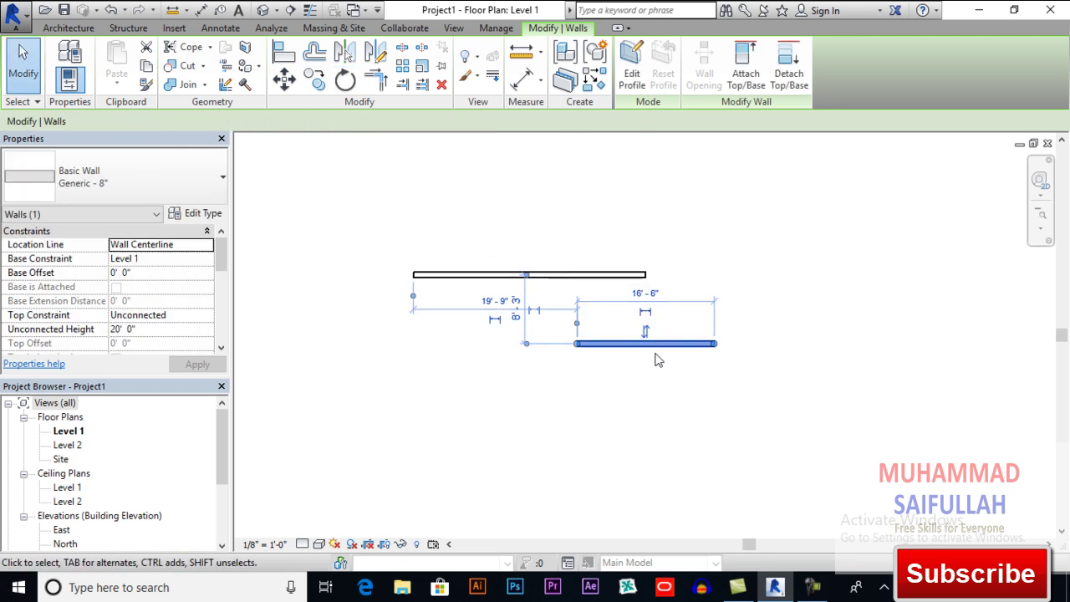
key("ctrl+z")
left_click_drag(691, 318, 560, 349)
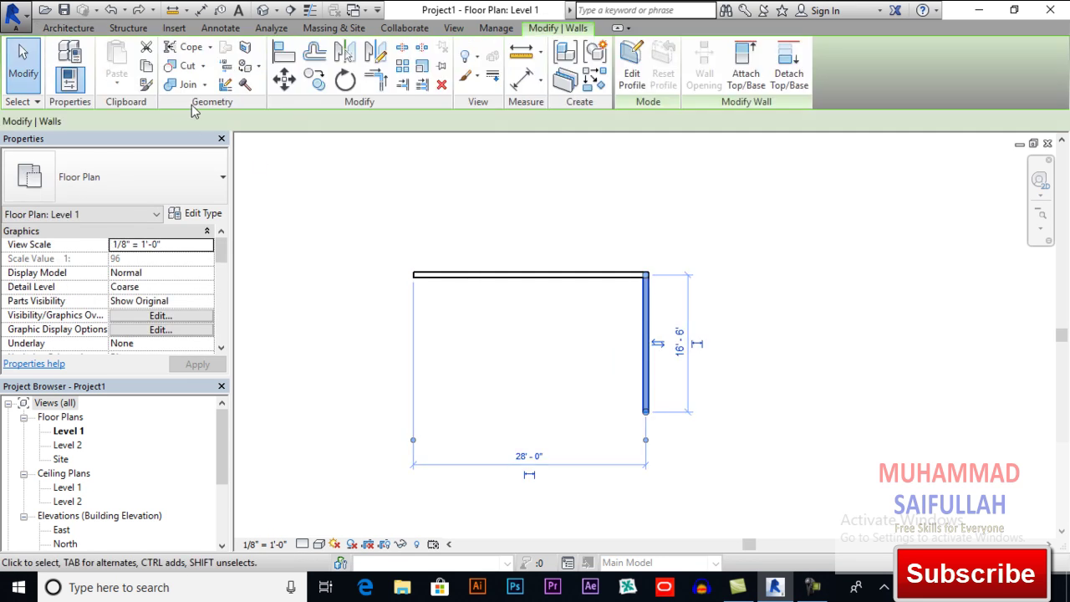
left_click(354, 83)
left_click(275, 121)
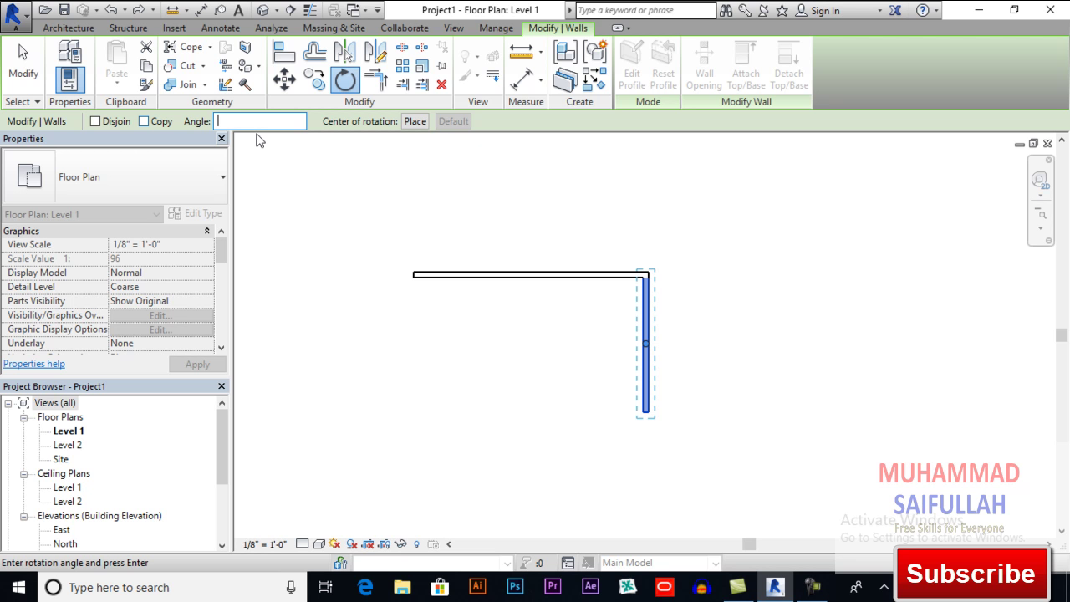
type("45")
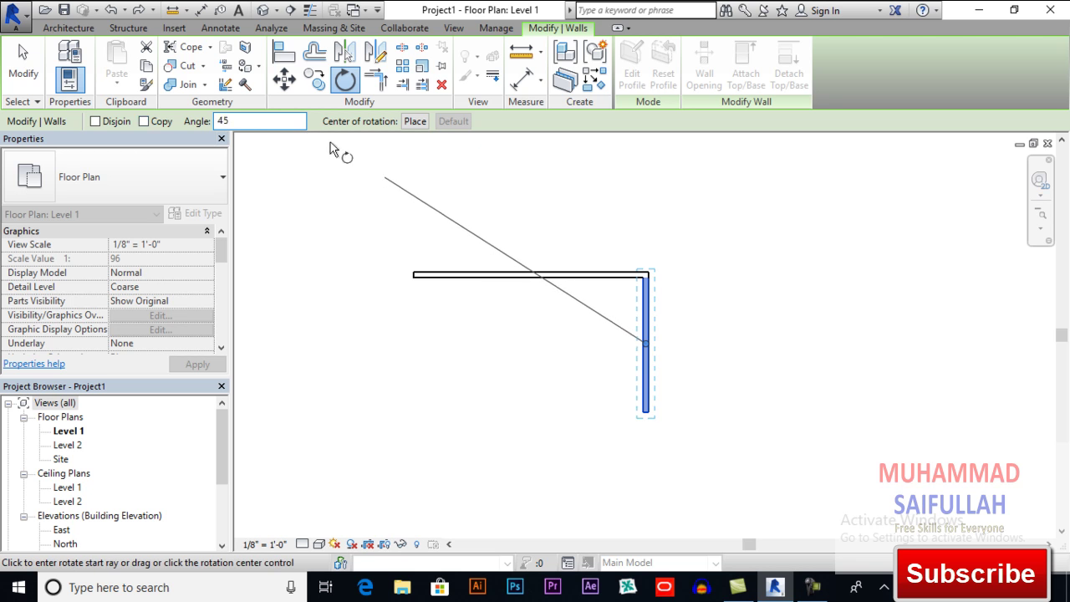
key("Return")
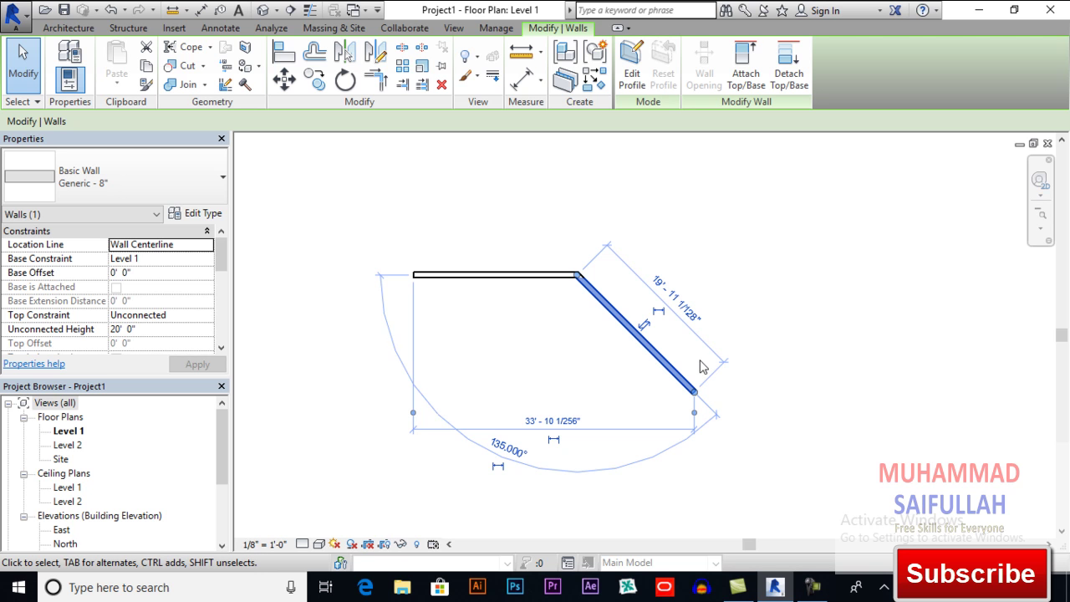
key("ctrl+z")
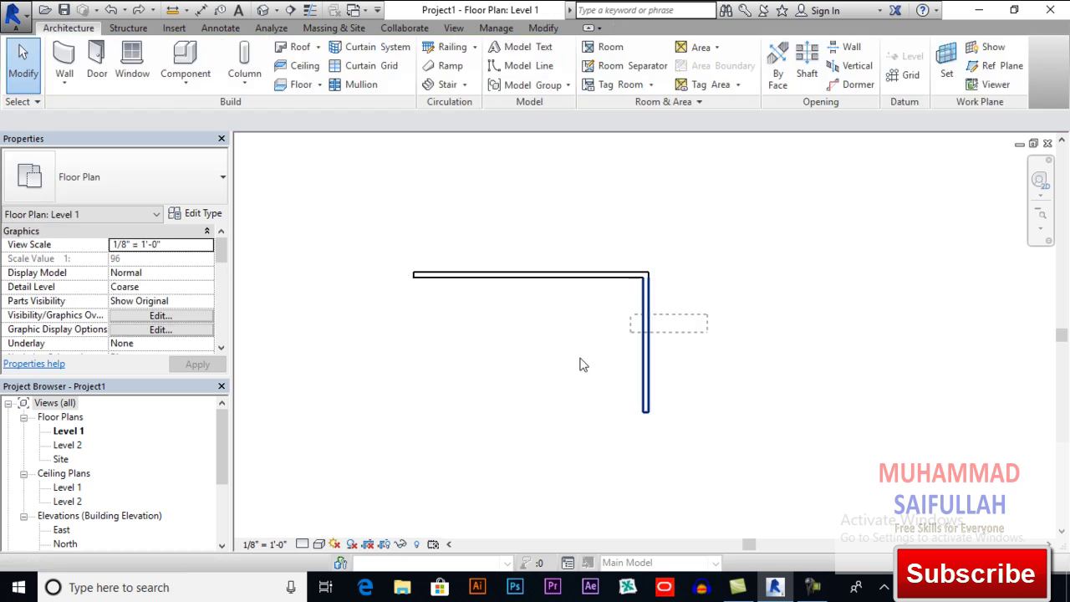
left_click_drag(582, 365, 590, 359)
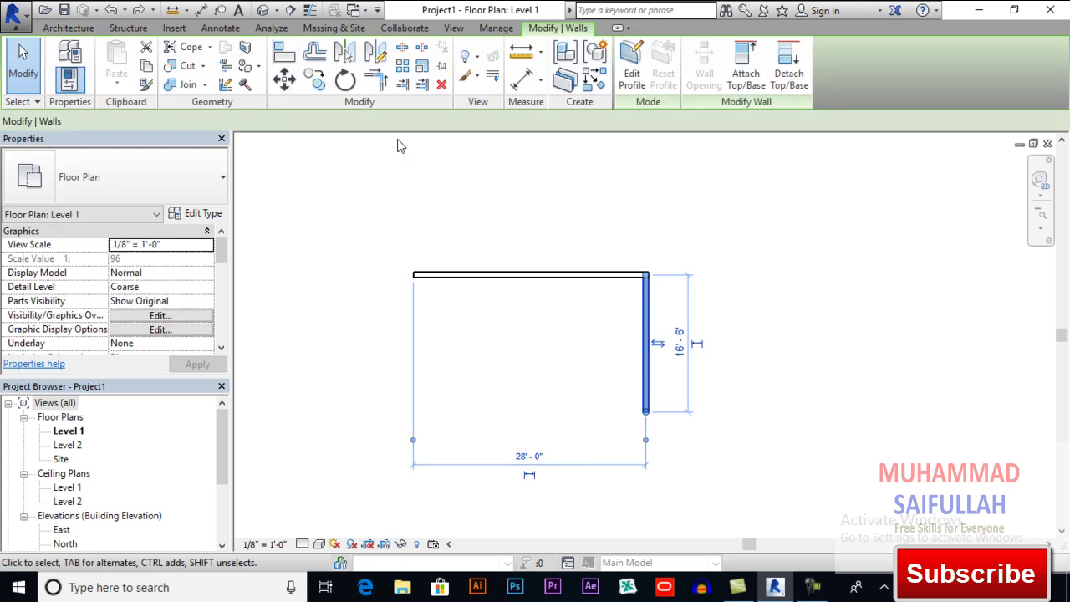
left_click(347, 81)
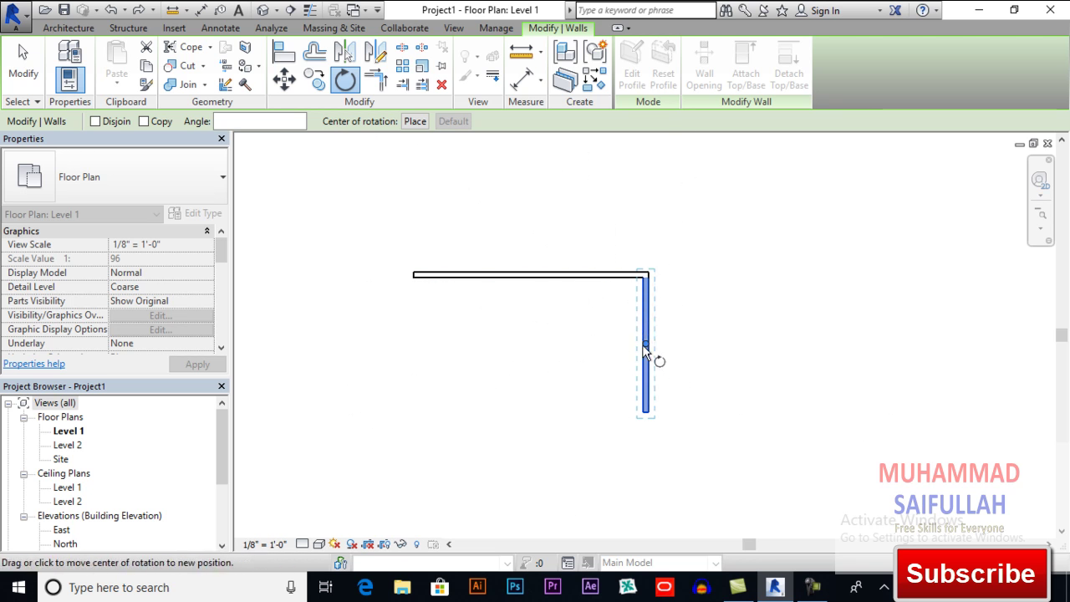
left_click_drag(651, 349, 645, 414)
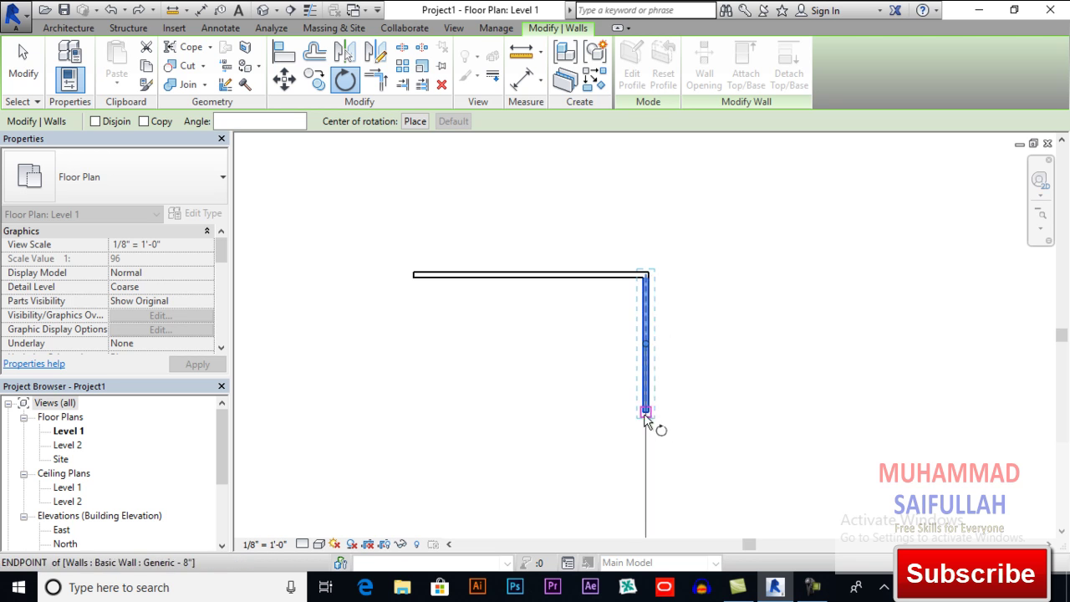
scroll(646, 416, "up", 1)
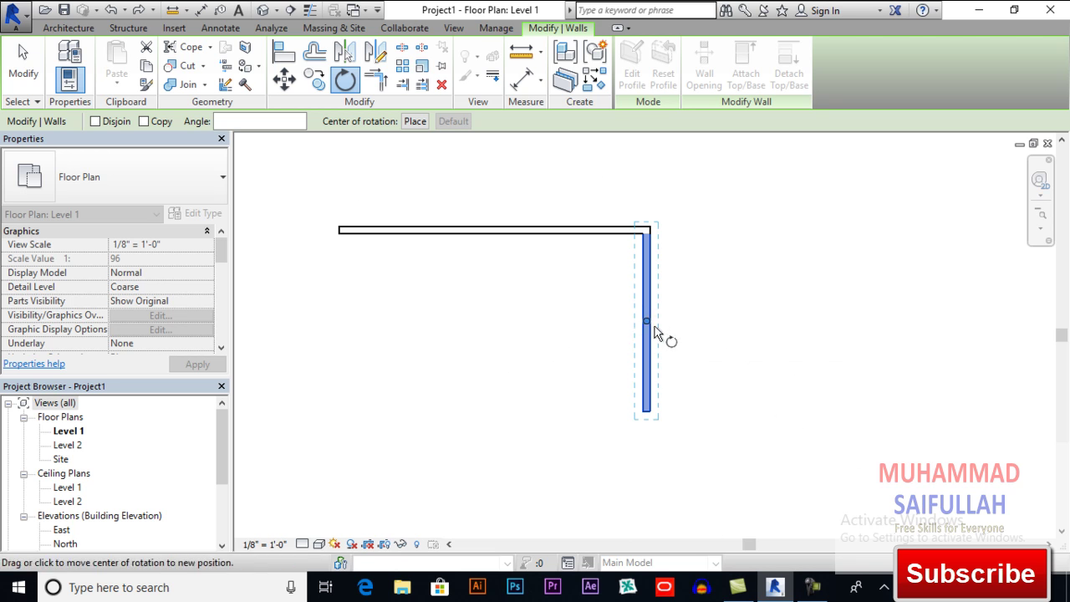
left_click(416, 122)
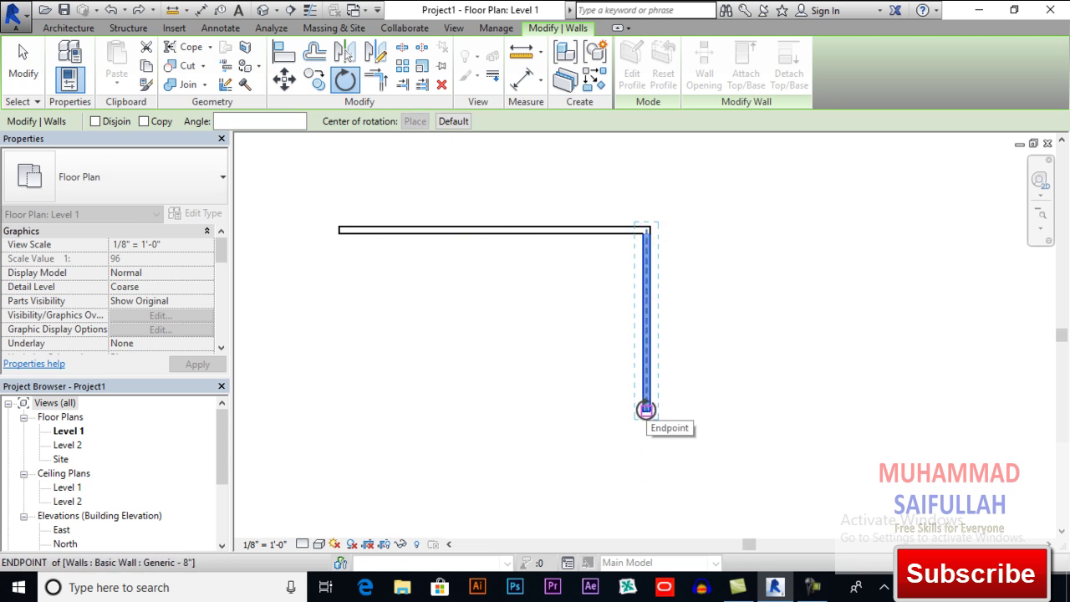
left_click(646, 410)
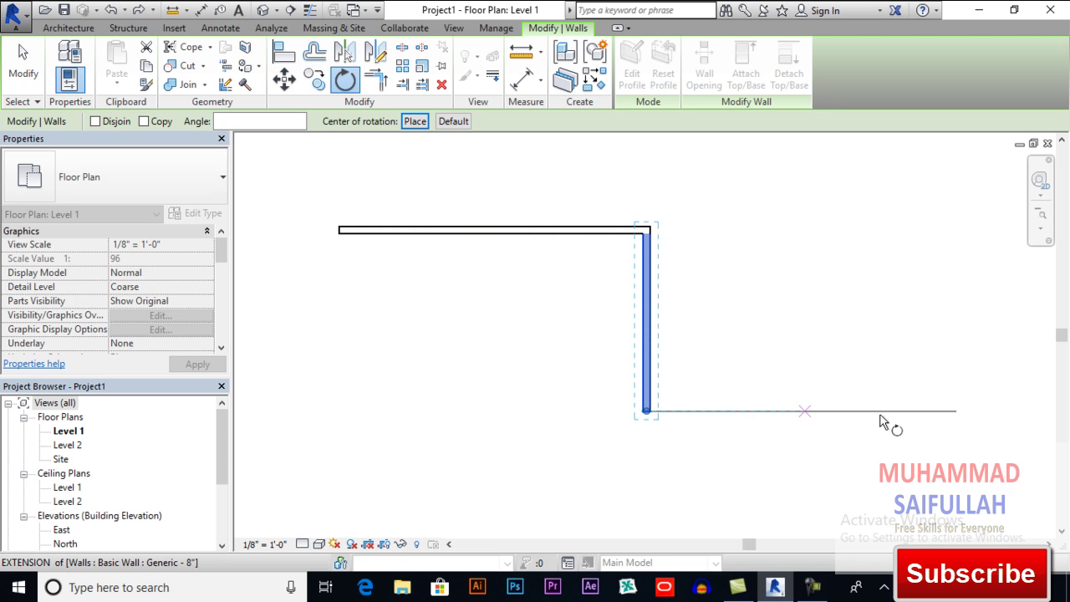
left_click(911, 411)
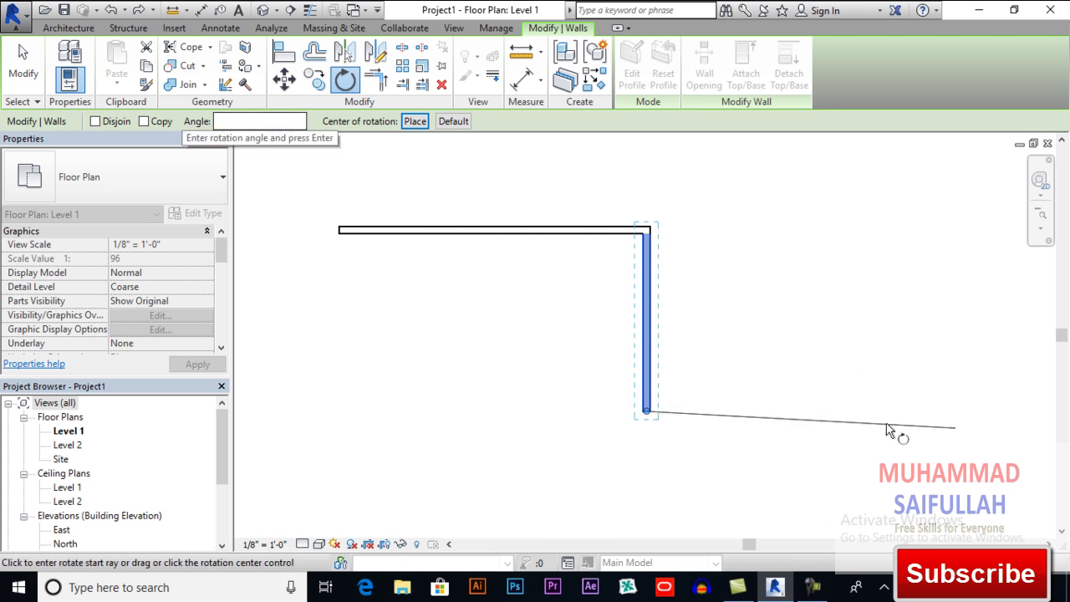
left_click(908, 420)
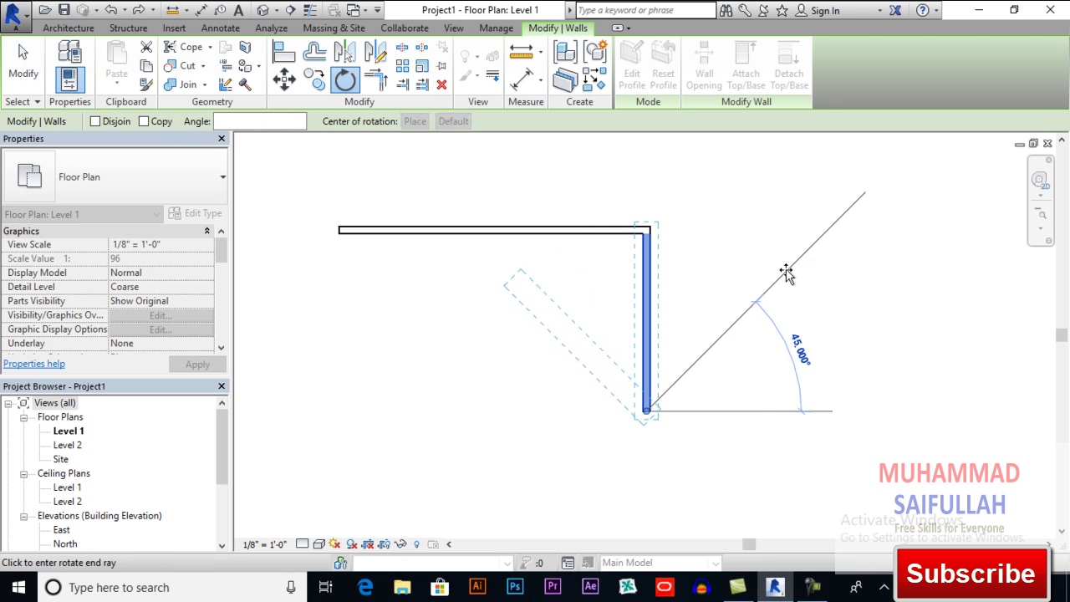
left_click(787, 275)
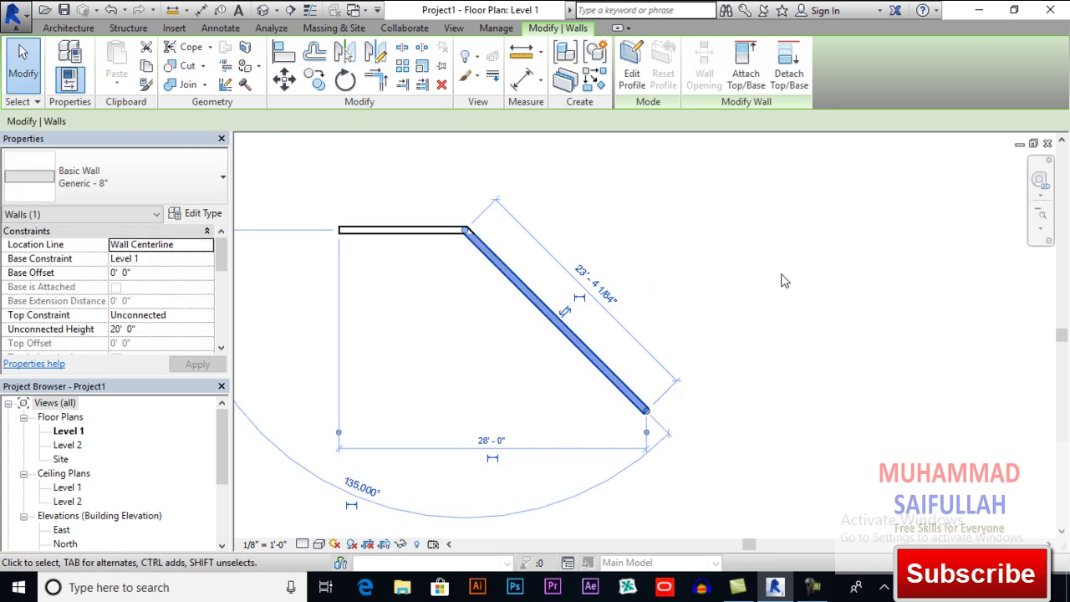
key("ctrl+z")
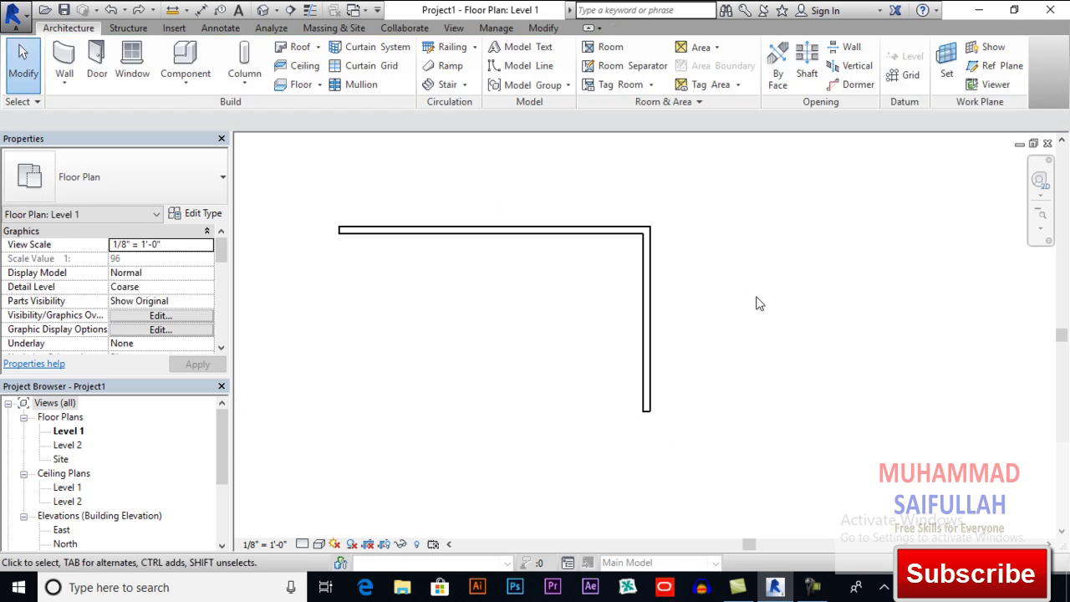
left_click_drag(760, 258, 535, 370)
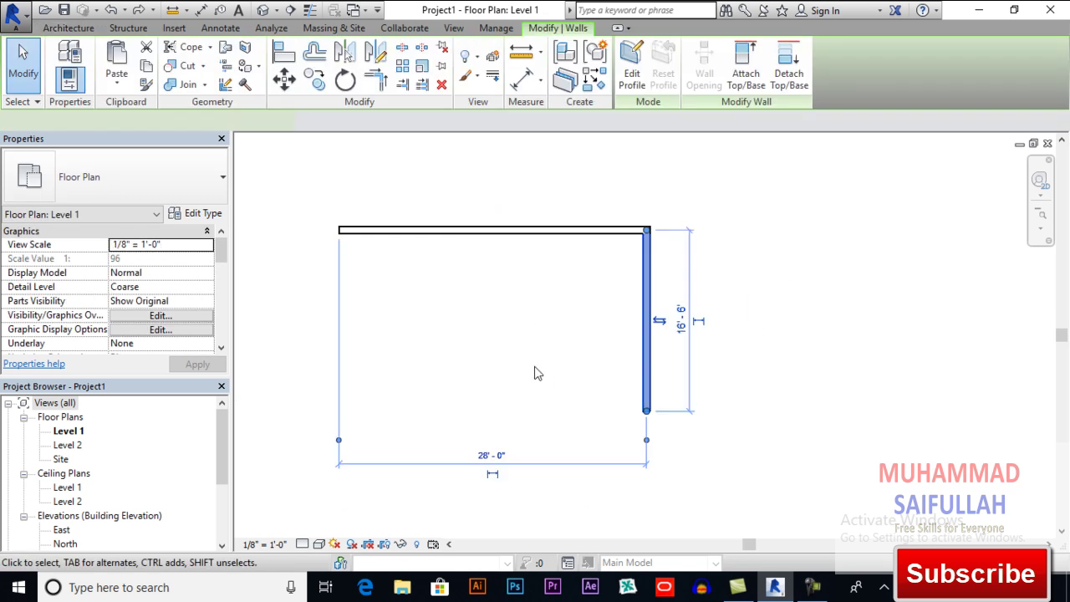
left_click(350, 86)
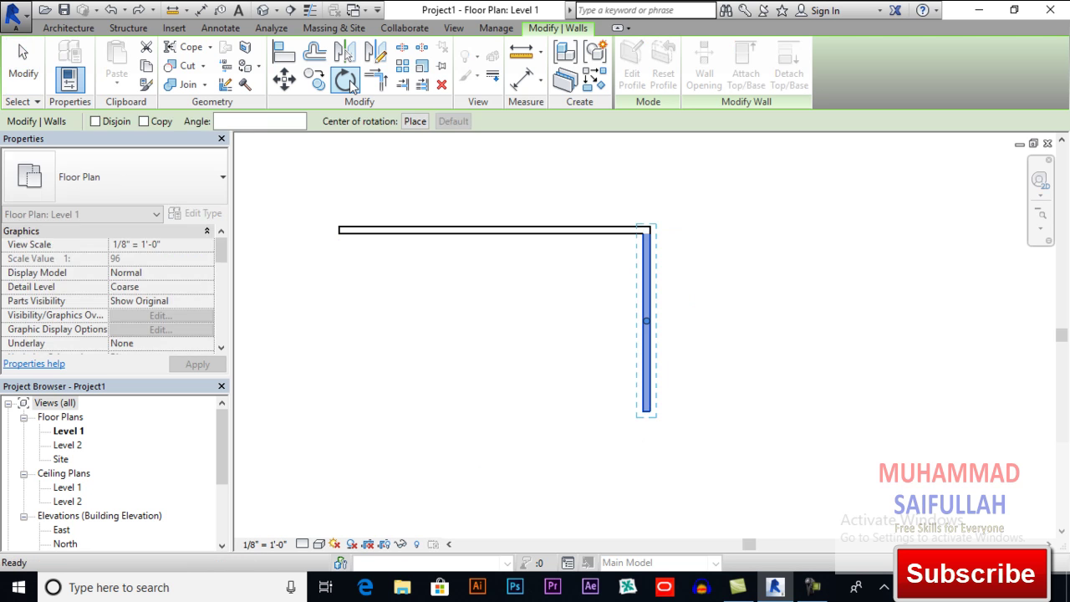
left_click(416, 122)
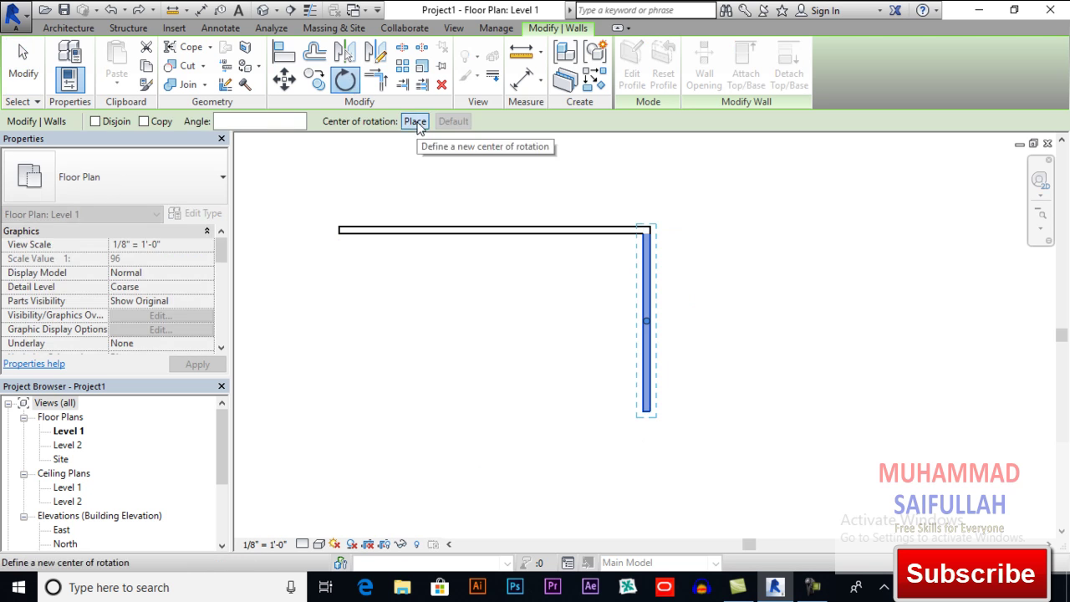
left_click(646, 229)
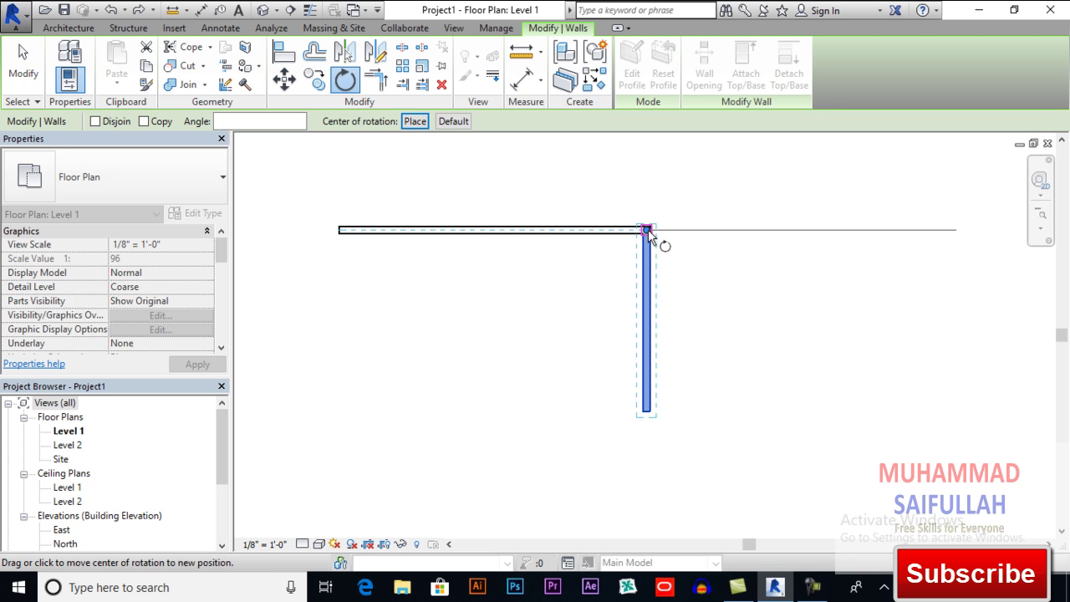
left_click(860, 228)
scroll(747, 255, "down", 3)
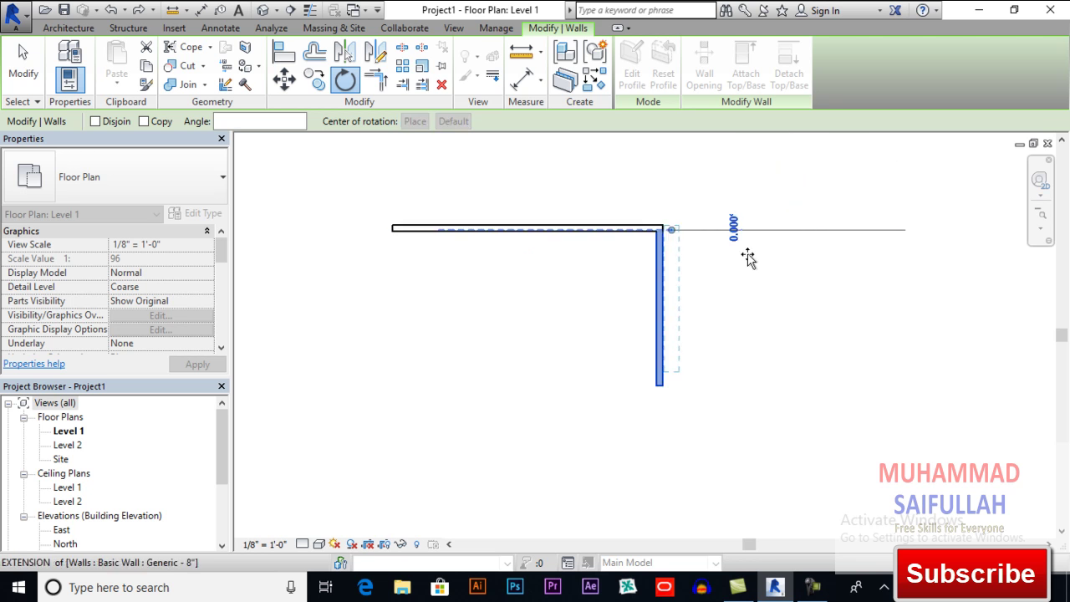
left_click(712, 186)
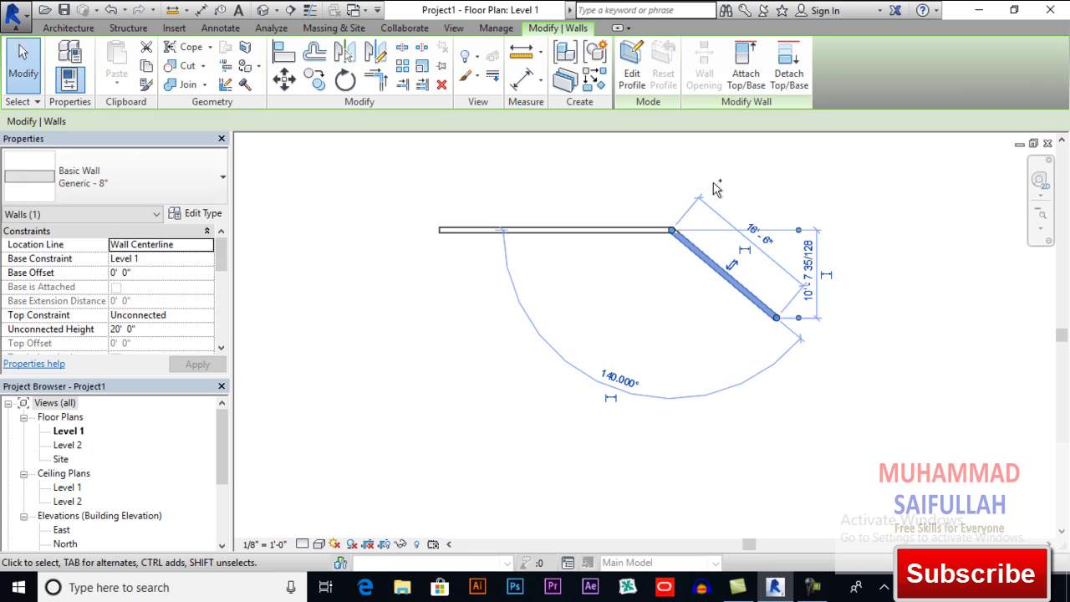
key("ctrl+z")
left_click(672, 259)
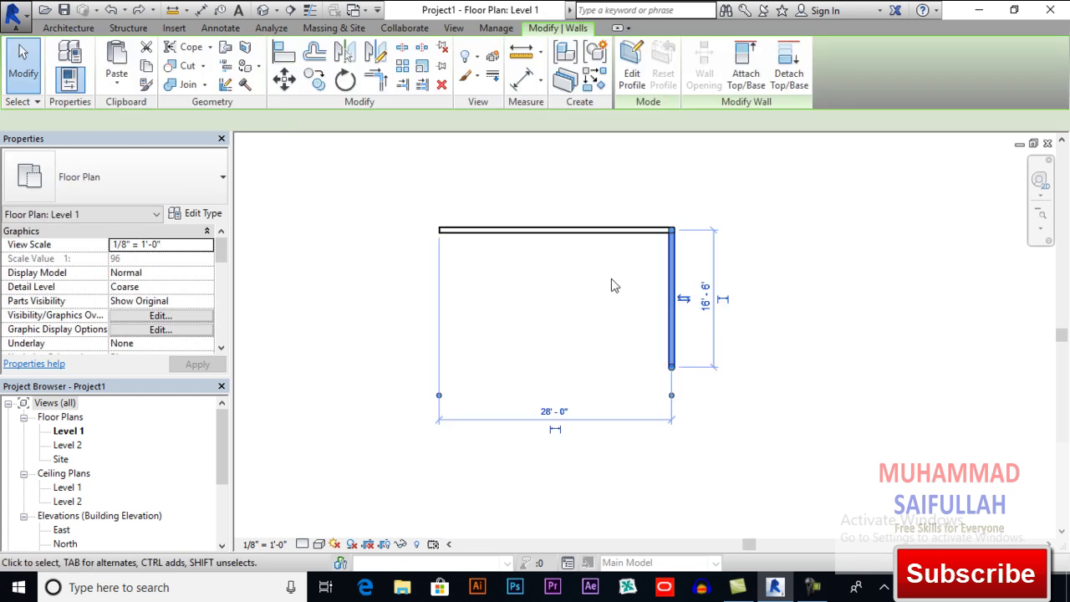
left_click(345, 79)
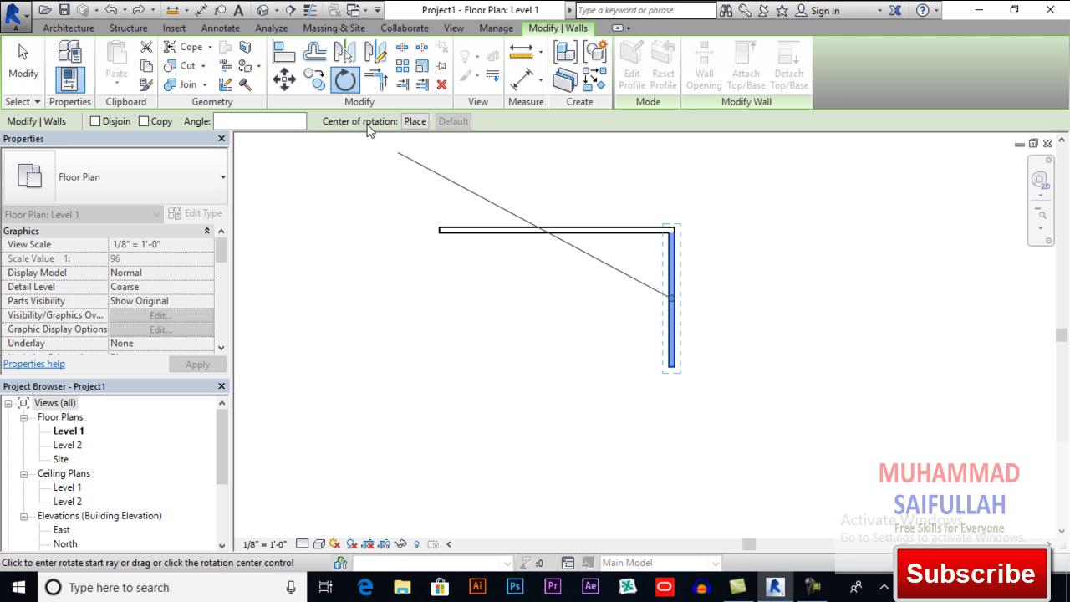
Cancel the Rotate tool and deselect the wall, leaving the L-shaped walls unchanged
left_click(23, 57)
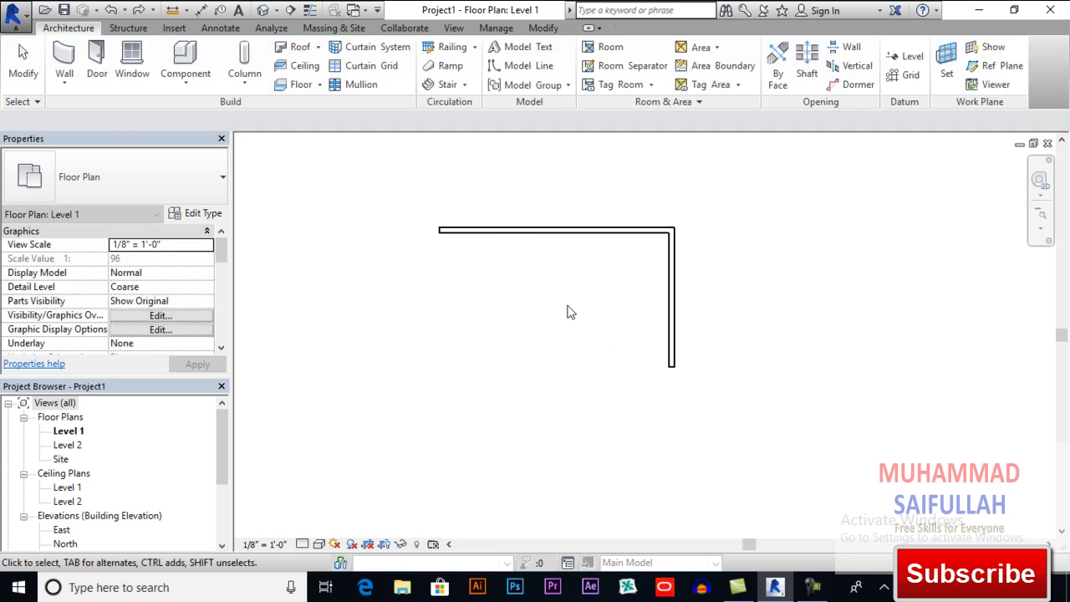